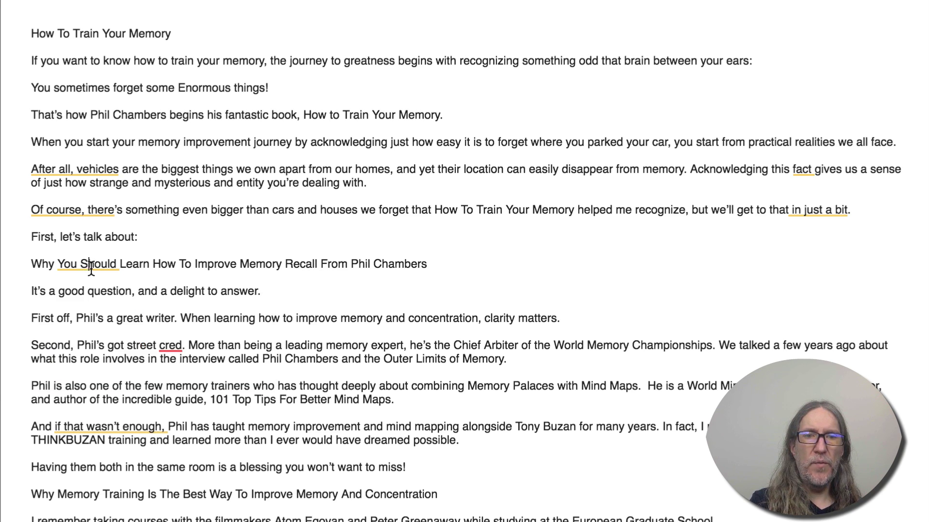
Step: Read through the "How To Train Your Memory" article and examine its underlined real-time writing suggestions
{"action": "mouse_move", "coordinate": [90, 269]}
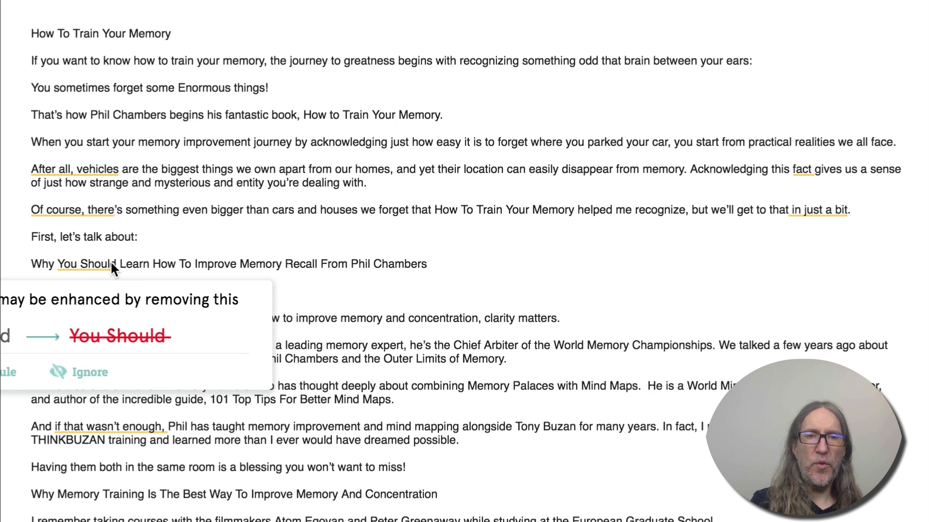
{"action": "mouse_move", "coordinate": [97, 171]}
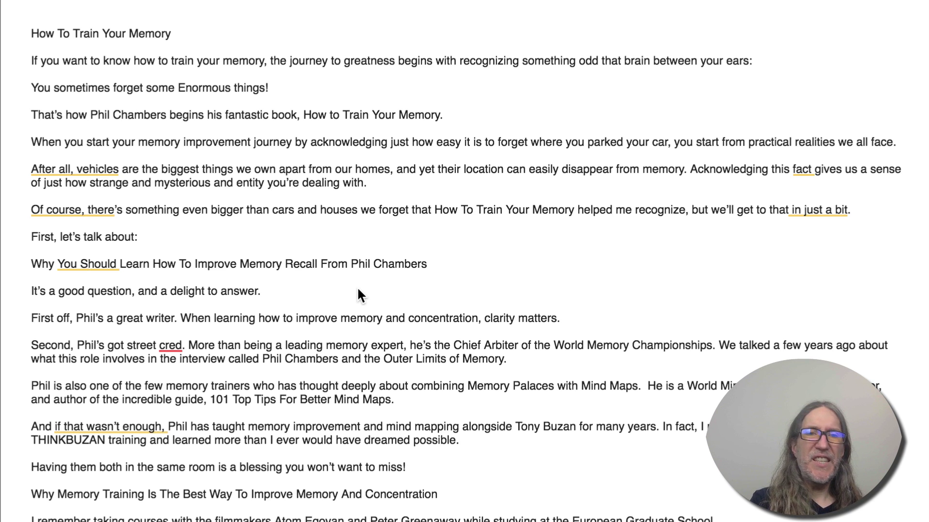
{"action": "scroll", "coordinate": [358, 289], "scroll_direction": "down", "scroll_amount": 1}
{"action": "scroll", "coordinate": [358, 289], "scroll_direction": "down", "scroll_amount": 10}
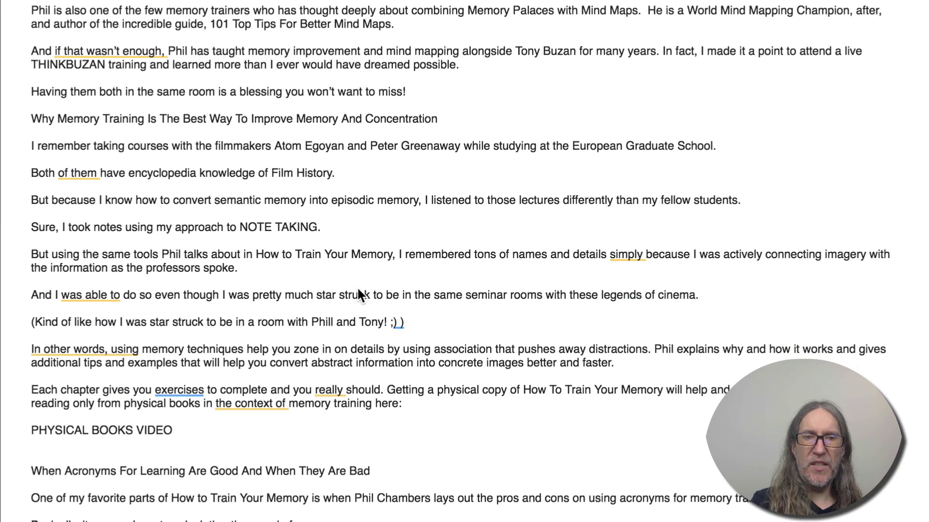
{"action": "scroll", "coordinate": [358, 292], "scroll_direction": "down", "scroll_amount": 6}
{"action": "scroll", "coordinate": [357, 286], "scroll_direction": "up", "scroll_amount": 15}
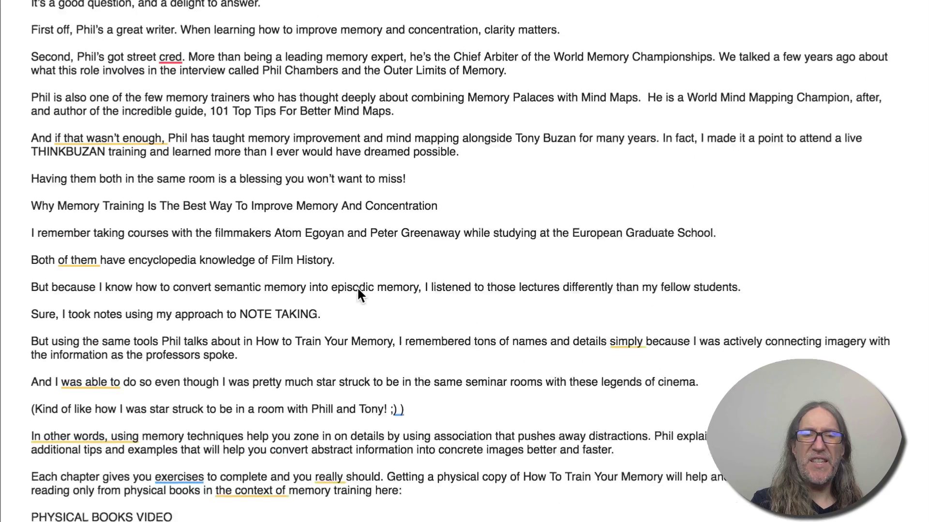
{"action": "scroll", "coordinate": [301, 267], "scroll_direction": "up", "scroll_amount": 1}
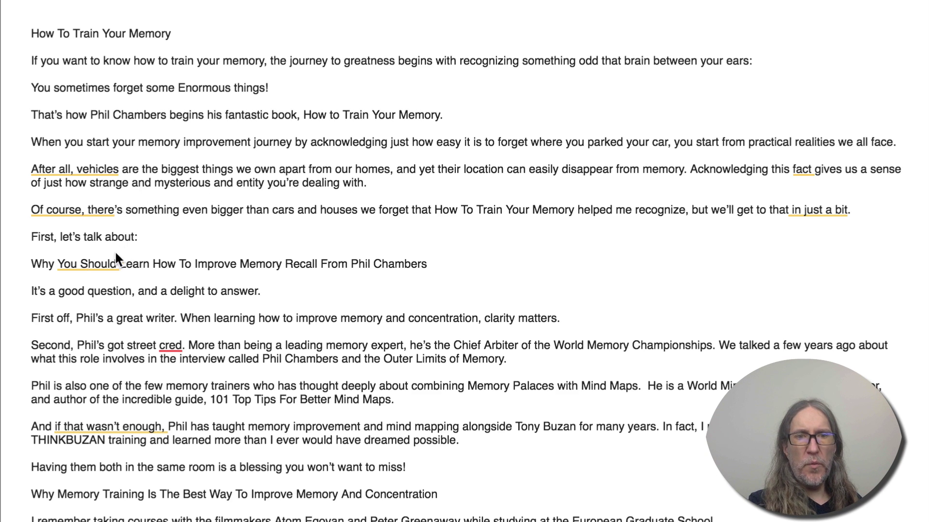
{"action": "mouse_move", "coordinate": [97, 265]}
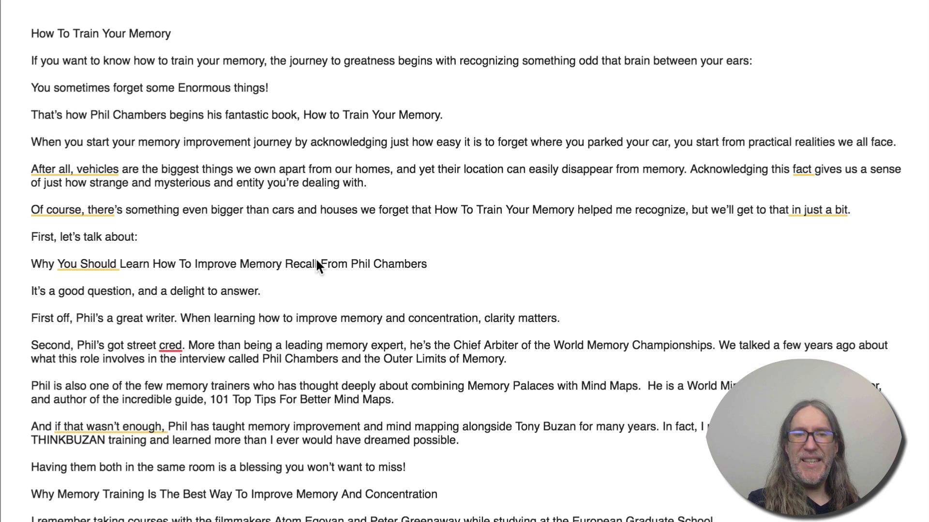
{"action": "scroll", "coordinate": [367, 237], "scroll_direction": "down", "scroll_amount": 10}
{"action": "scroll", "coordinate": [341, 364], "scroll_direction": "down", "scroll_amount": 7}
{"action": "scroll", "coordinate": [313, 257], "scroll_direction": "down", "scroll_amount": 2}
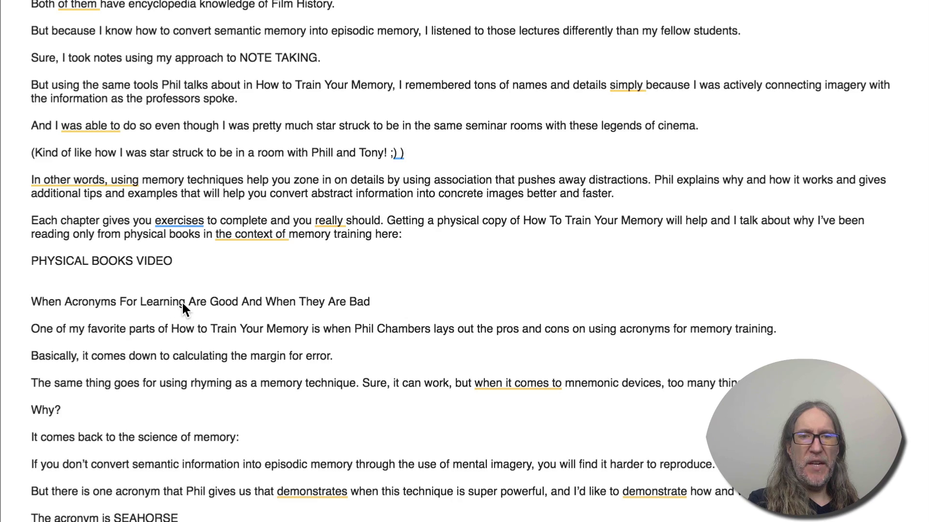
{"action": "scroll", "coordinate": [225, 261], "scroll_direction": "down", "scroll_amount": 10}
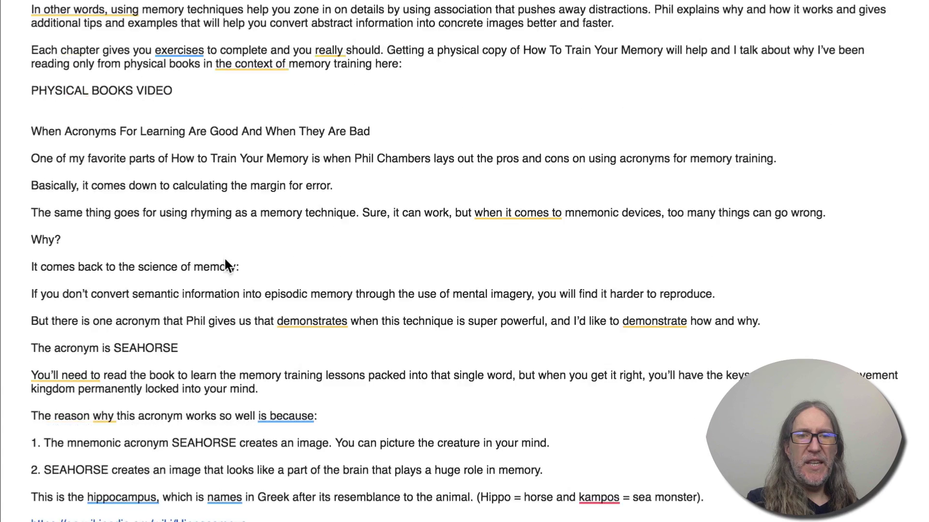
{"action": "scroll", "coordinate": [176, 226], "scroll_direction": "down", "scroll_amount": 10}
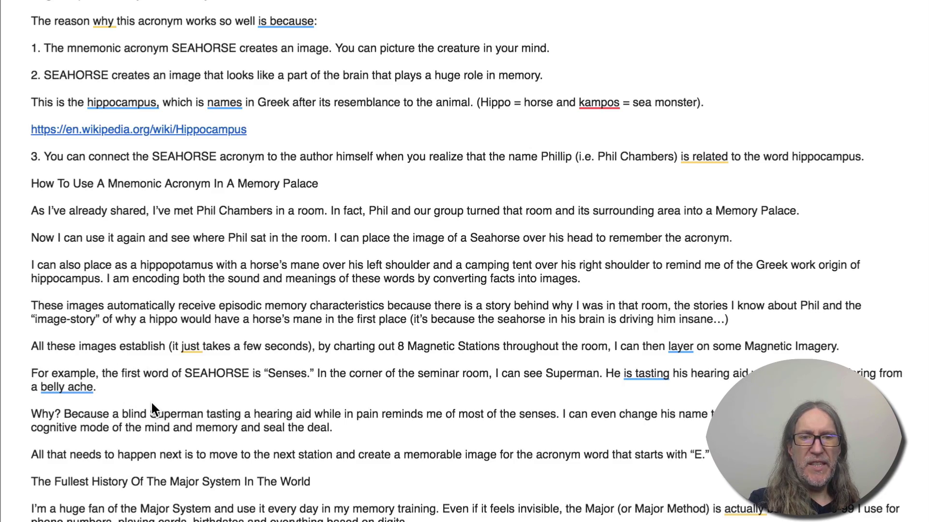
{"action": "scroll", "coordinate": [151, 404], "scroll_direction": "up", "scroll_amount": 20}
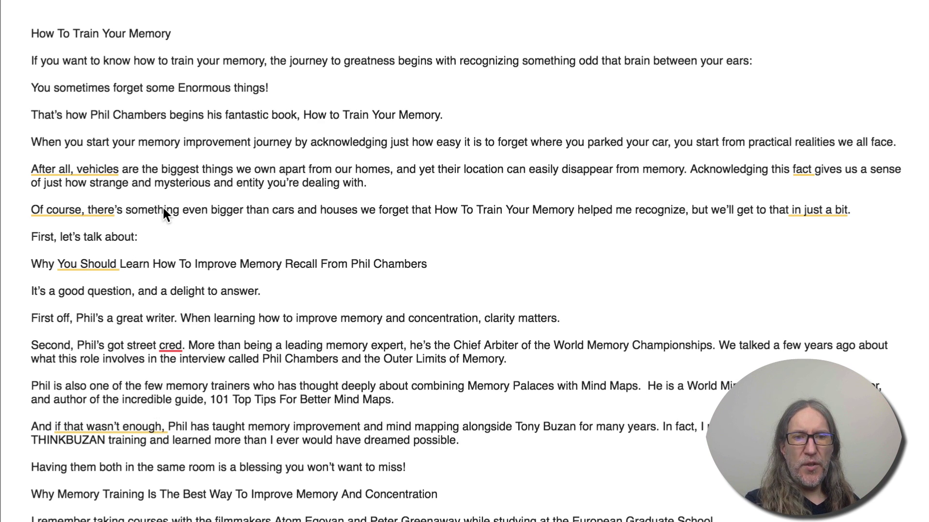
{"action": "scroll", "coordinate": [163, 206], "scroll_direction": "down", "scroll_amount": 5}
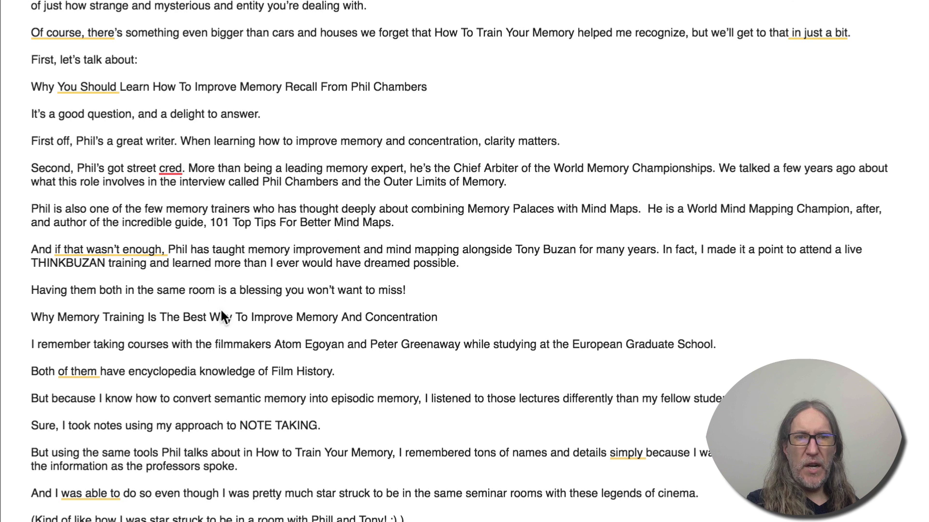
{"action": "scroll", "coordinate": [226, 321], "scroll_direction": "up", "scroll_amount": 3}
{"action": "scroll", "coordinate": [226, 321], "scroll_direction": "down", "scroll_amount": 1}
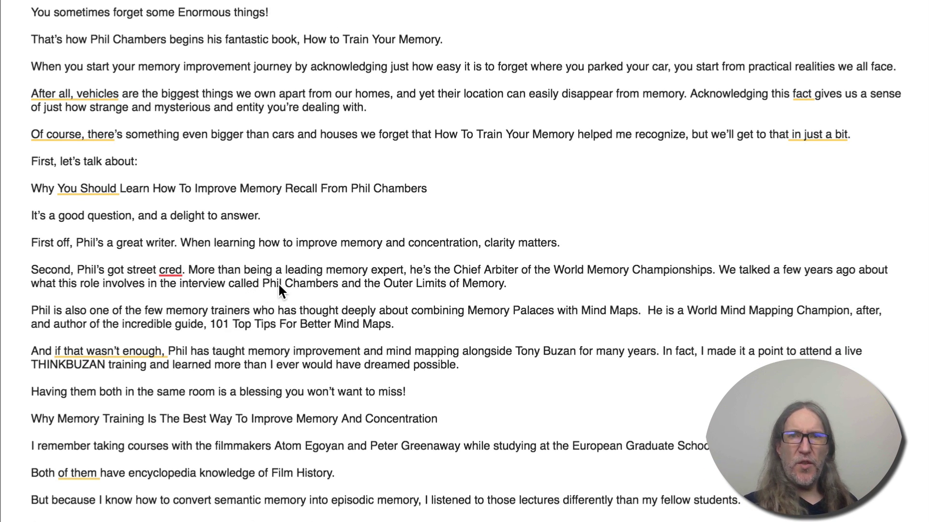
{"action": "scroll", "coordinate": [293, 278], "scroll_direction": "down", "scroll_amount": 5}
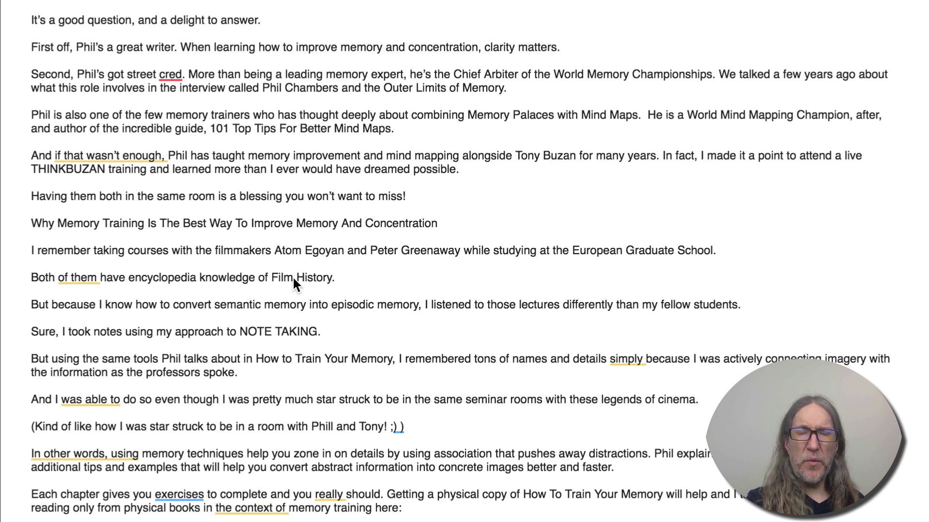
{"action": "scroll", "coordinate": [294, 281], "scroll_direction": "down", "scroll_amount": 8}
{"action": "scroll", "coordinate": [293, 279], "scroll_direction": "down", "scroll_amount": 1}
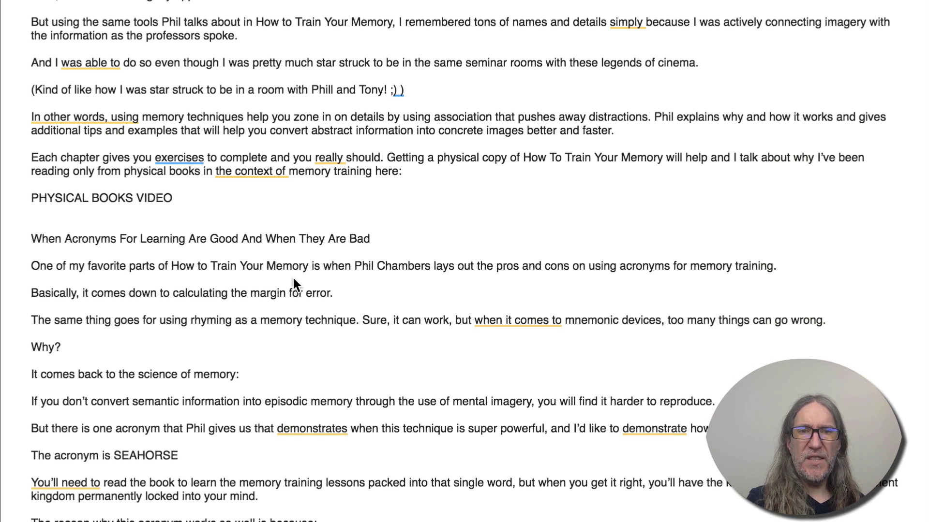
{"action": "scroll", "coordinate": [293, 282], "scroll_direction": "down", "scroll_amount": 7}
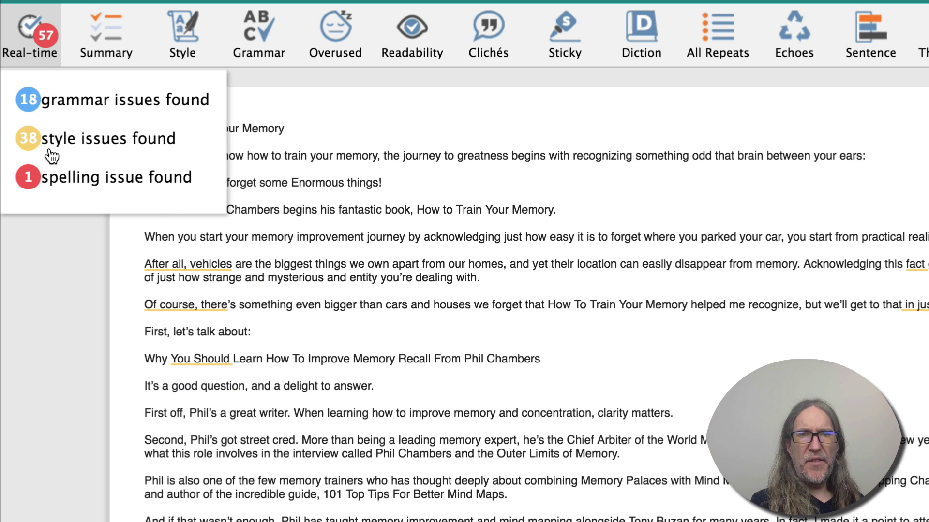
Step: Run the Style report, expand its passive verbs and go to "is related" in the text to read the suggestion
{"action": "left_click", "coordinate": [191, 45]}
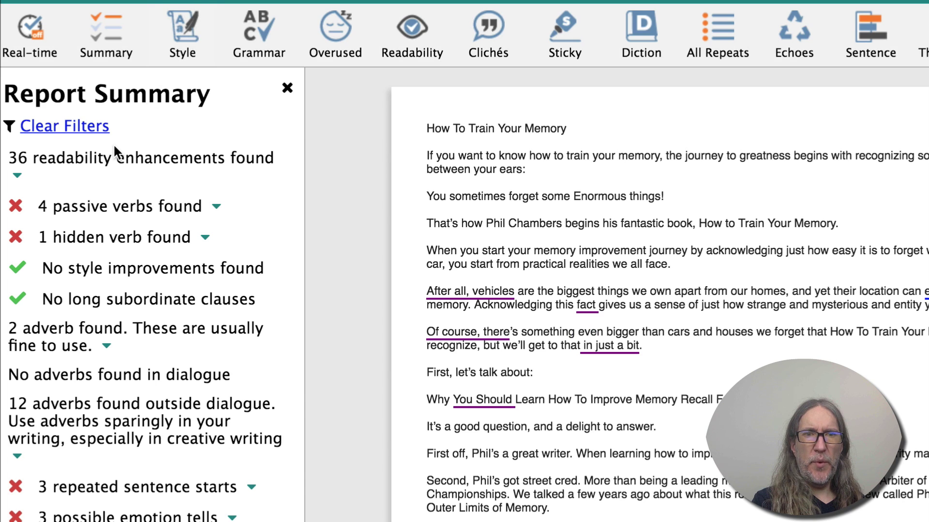
{"action": "left_click", "coordinate": [124, 207]}
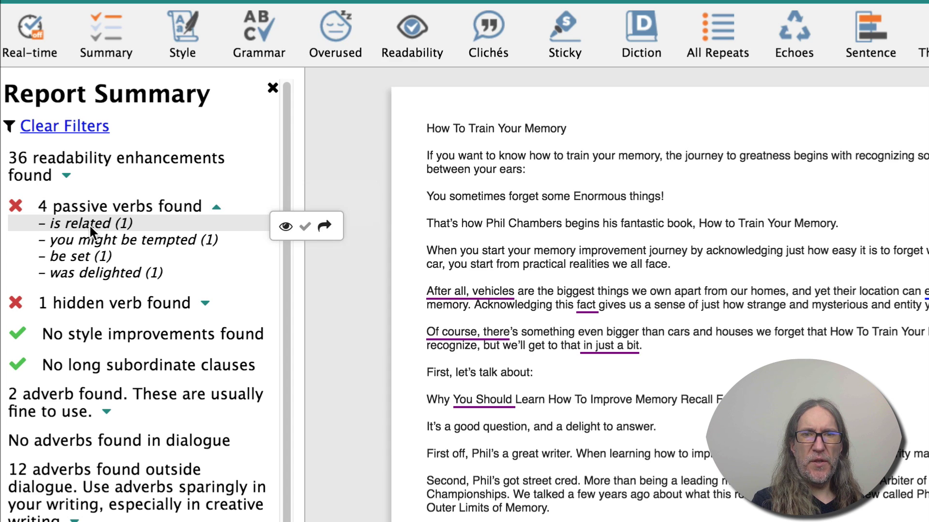
{"action": "left_click", "coordinate": [325, 228]}
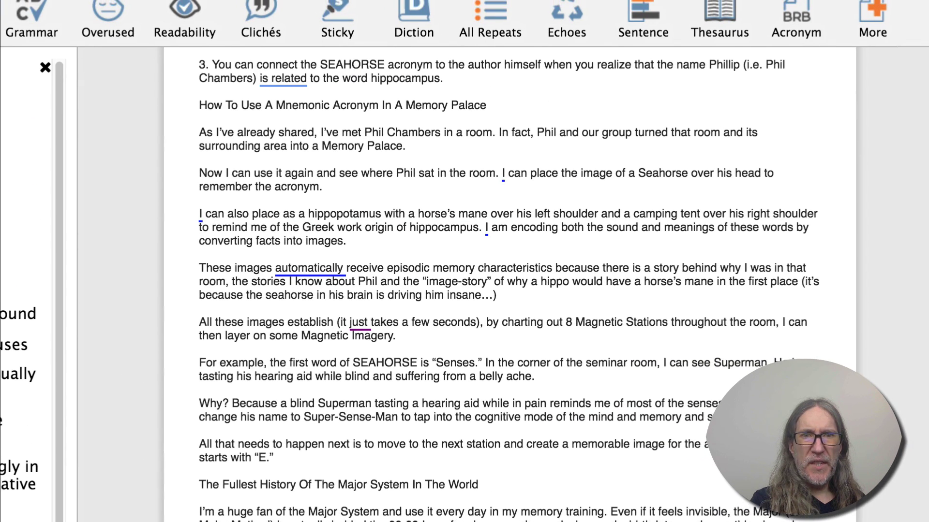
{"action": "left_click", "coordinate": [272, 83]}
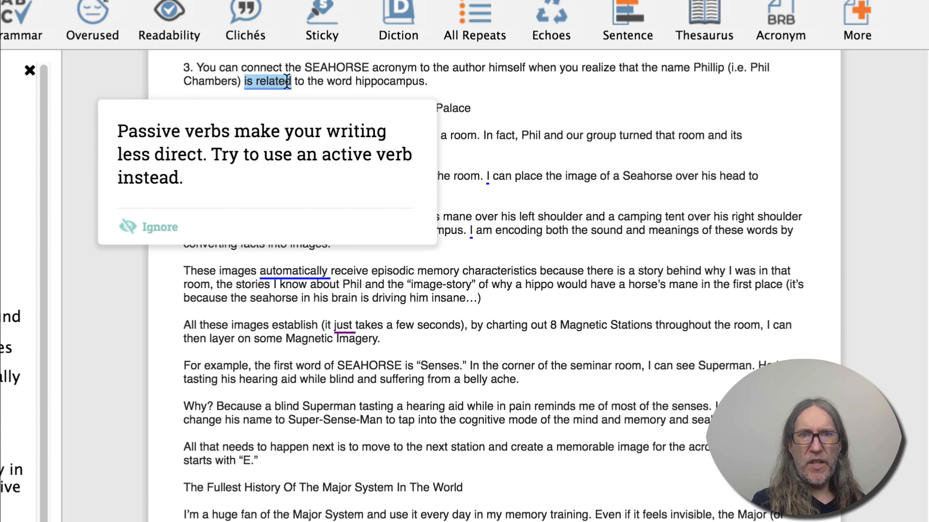
{"action": "left_click", "coordinate": [458, 68]}
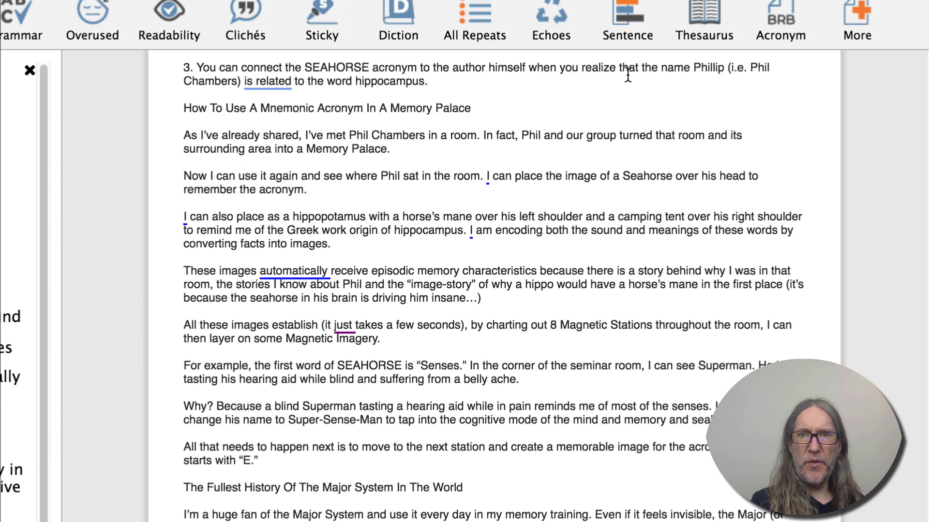
Step: Replace the passive "is related" with "relates" in the third point about the SEAHORSE acronym
{"action": "left_click", "coordinate": [273, 83]}
{"action": "mouse_move", "coordinate": [271, 84]}
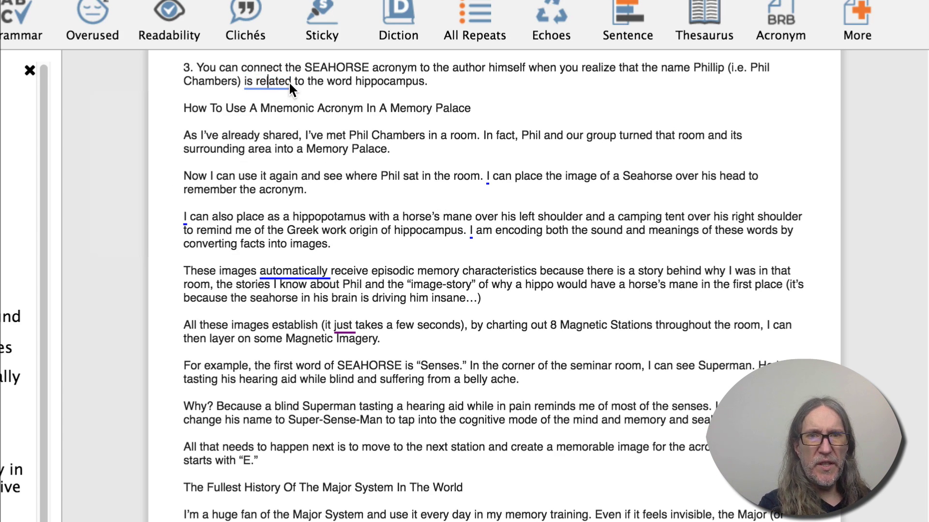
{"action": "key", "text": "BackSpace"}
{"action": "key", "text": "BackSpace"}
{"action": "key", "text": "BackSpace"}
{"action": "key", "text": "BackSpace"}
{"action": "key", "text": "BackSpace"}
{"action": "key", "text": "BackSpace"}
{"action": "key", "text": "BackSpace"}
{"action": "key", "text": "BackSpace"}
{"action": "key", "text": "BackSpace"}
{"action": "key", "text": "Delete"}
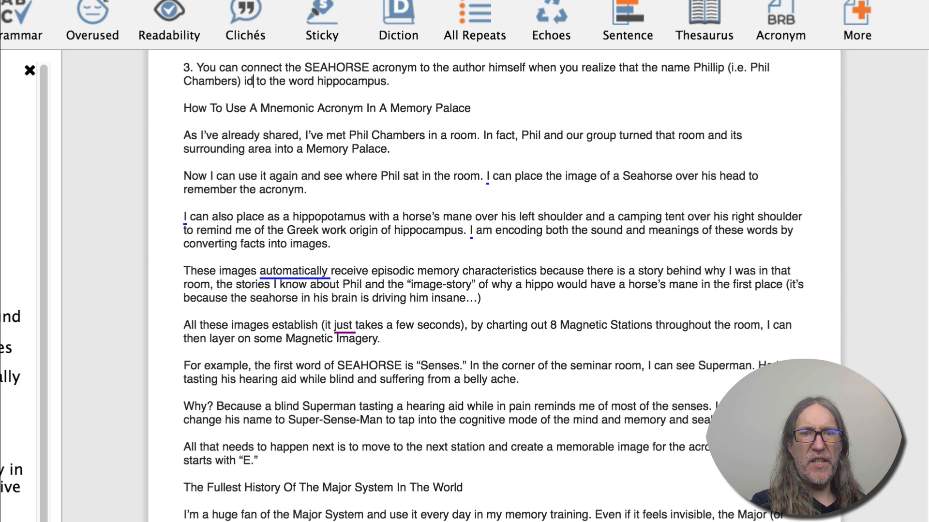
{"action": "type", "text": "rela"}
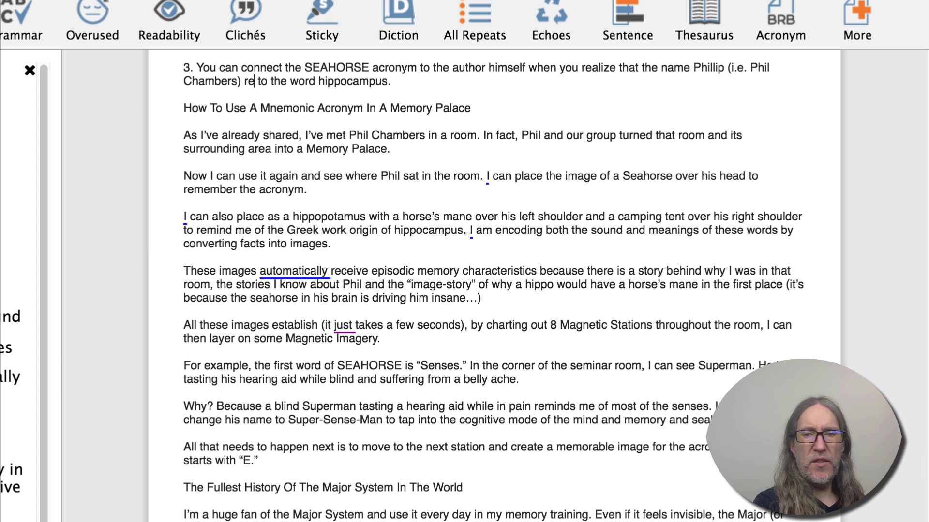
{"action": "type", "text": "tes"}
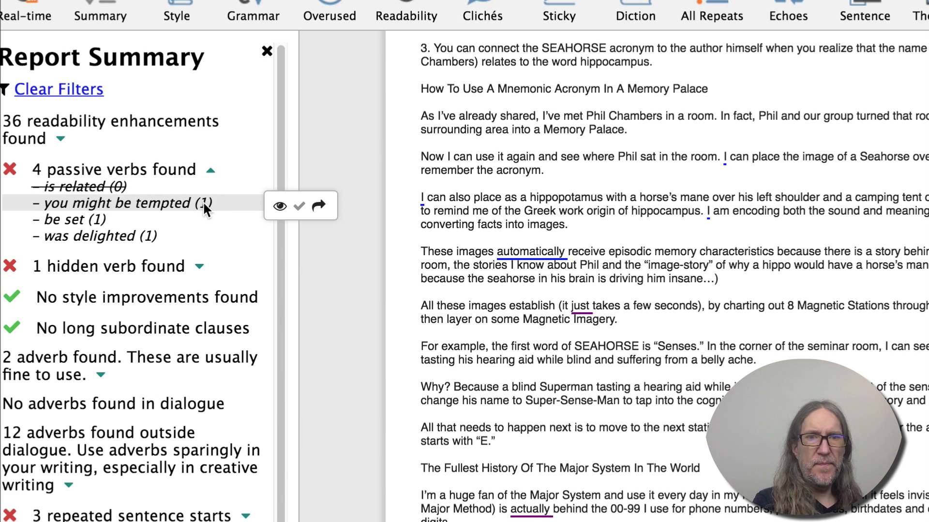
Step: Go to the passive verb "you might be tempted" and accept the suggested replacement "it might tempt you"
{"action": "left_click", "coordinate": [320, 206]}
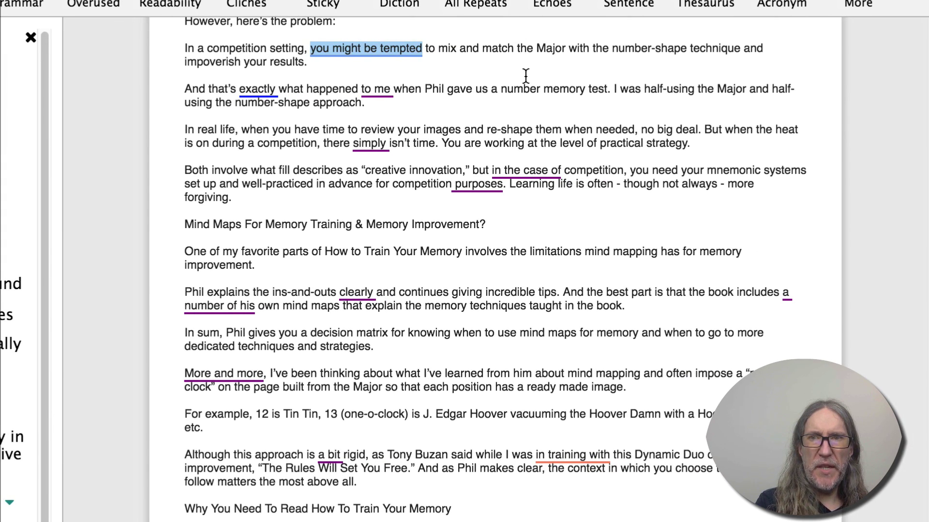
{"action": "mouse_move", "coordinate": [364, 53]}
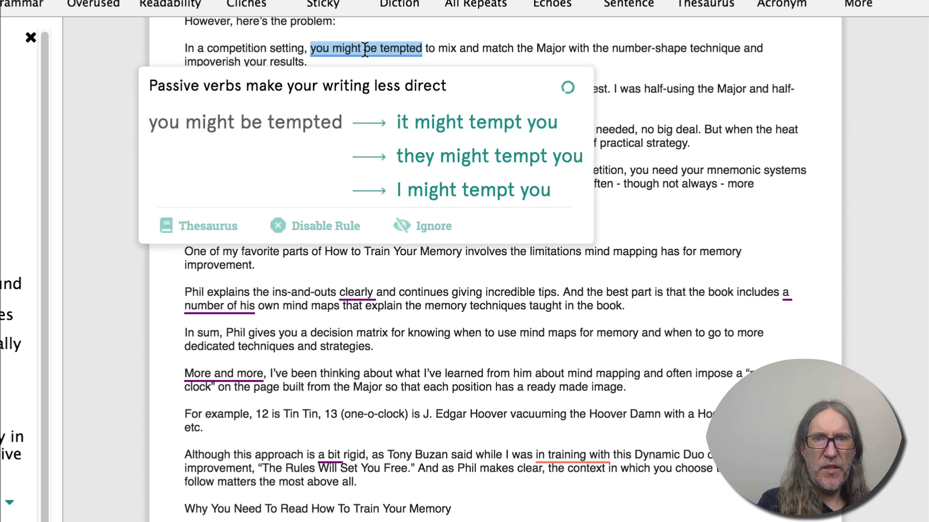
{"action": "left_click", "coordinate": [442, 122]}
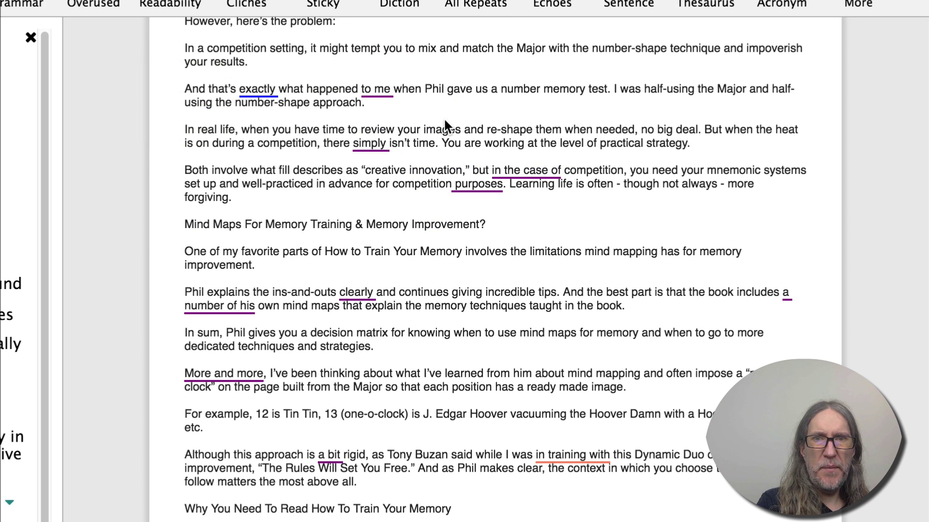
Step: Replace "it" with "the context" before "might tempt you" in the competition setting sentence
{"action": "left_click", "coordinate": [317, 50]}
{"action": "key", "text": "BackSpace"}
{"action": "key", "text": "BackSpace"}
{"action": "type", "text": "the context"}
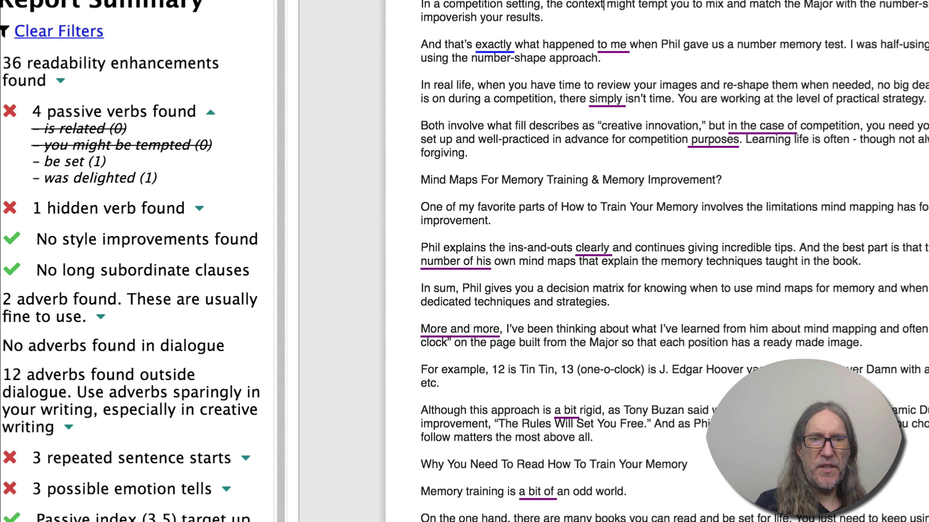
Step: Go to a repeated sentence start and a possible emotion tell from the report, and read the suggestion for "Are Good"
{"action": "mouse_move", "coordinate": [155, 460]}
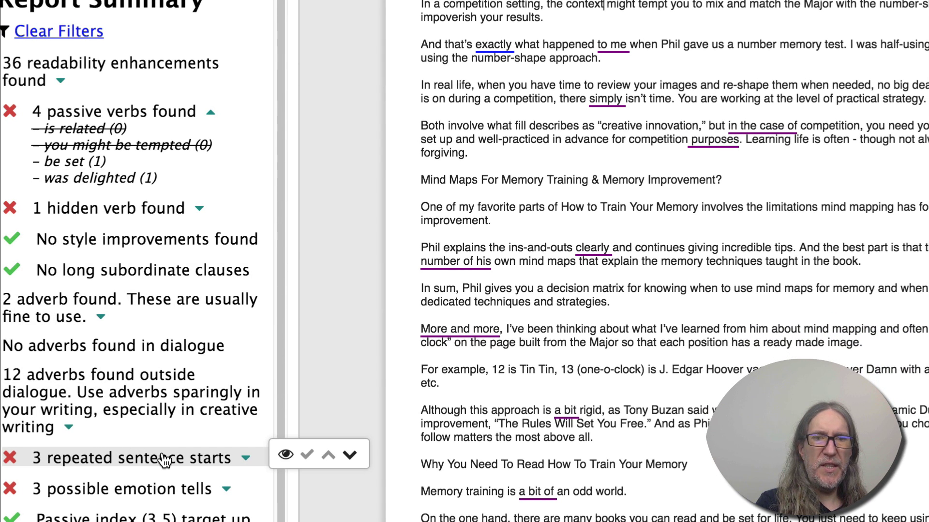
{"action": "left_click", "coordinate": [350, 455]}
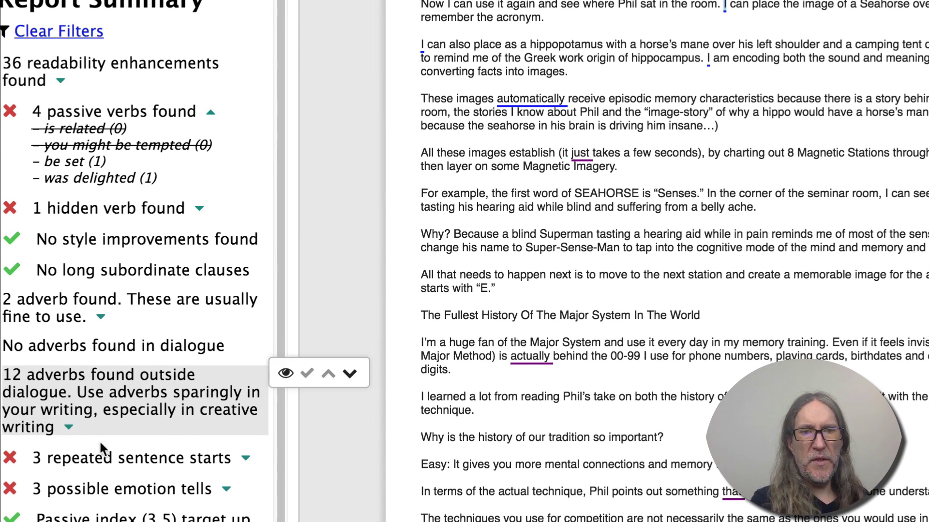
{"action": "mouse_move", "coordinate": [141, 493]}
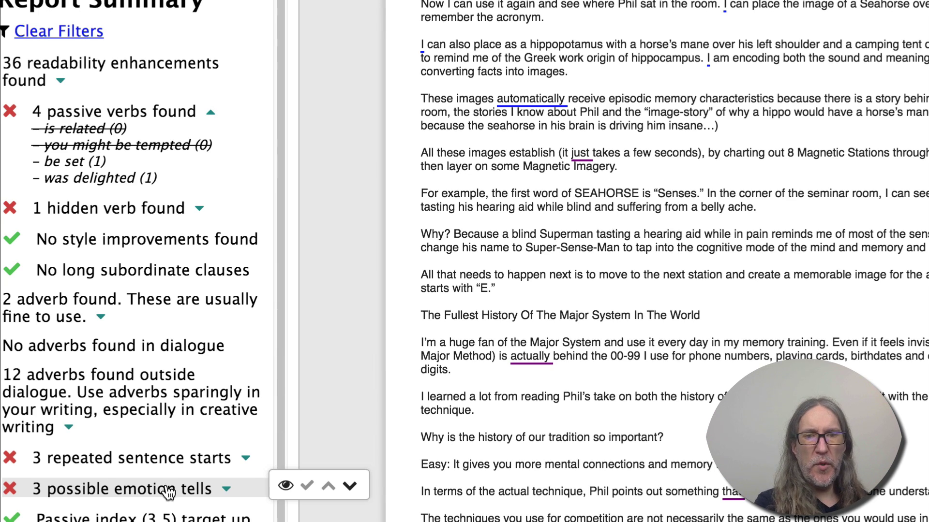
{"action": "left_click", "coordinate": [349, 487]}
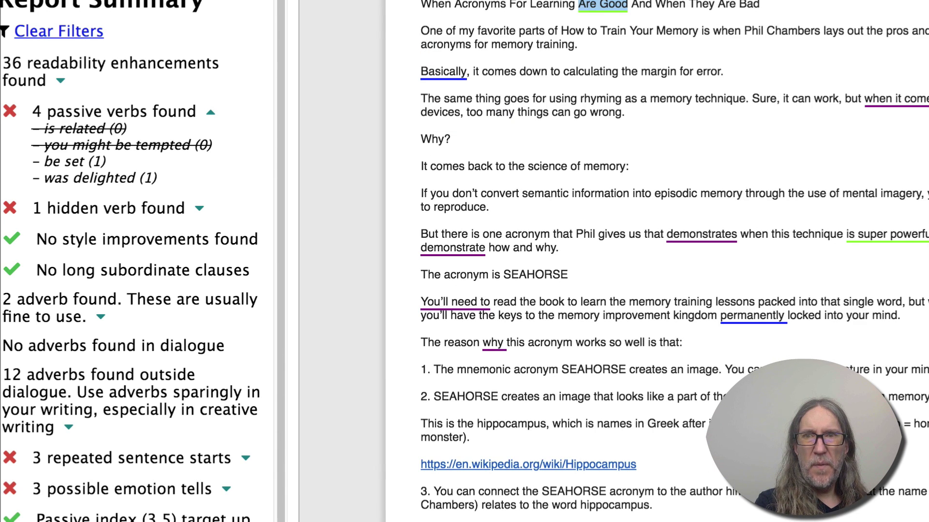
{"action": "mouse_move", "coordinate": [607, 12]}
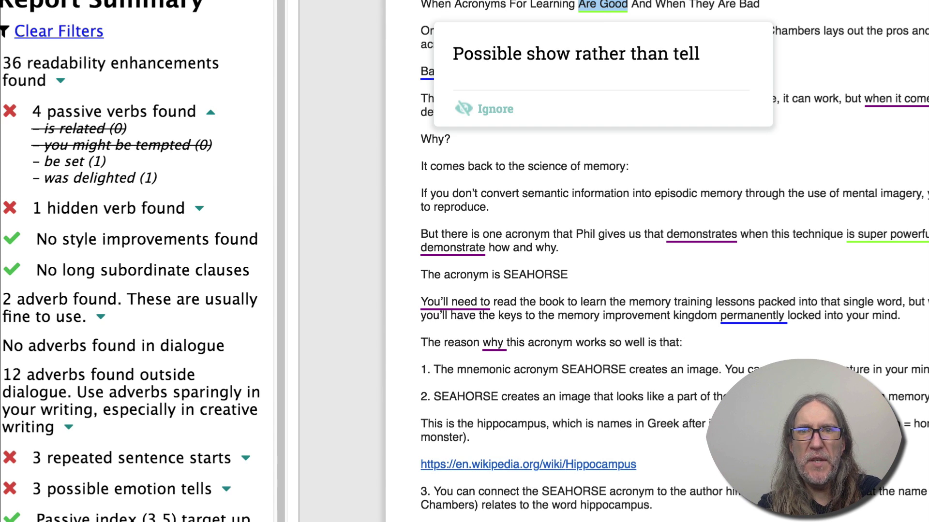
{"action": "mouse_move", "coordinate": [595, 24]}
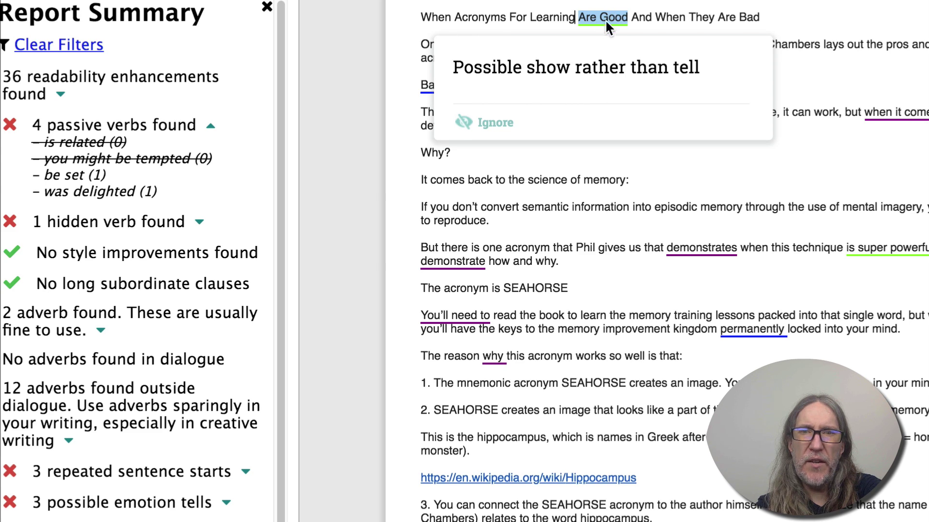
Step: Replace "Are Good" with "Help You Excel" in the acronyms heading and correct the spacing around it
{"action": "key", "text": "shift+Right"}
{"action": "key", "text": "shift+Right"}
{"action": "key", "text": "shift+Right"}
{"action": "key", "text": "shift+Right"}
{"action": "key", "text": "shift+Right"}
{"action": "key", "text": "shift+Right"}
{"action": "key", "text": "shift+Right"}
{"action": "key", "text": "shift+Right"}
{"action": "key", "text": "shift+Right"}
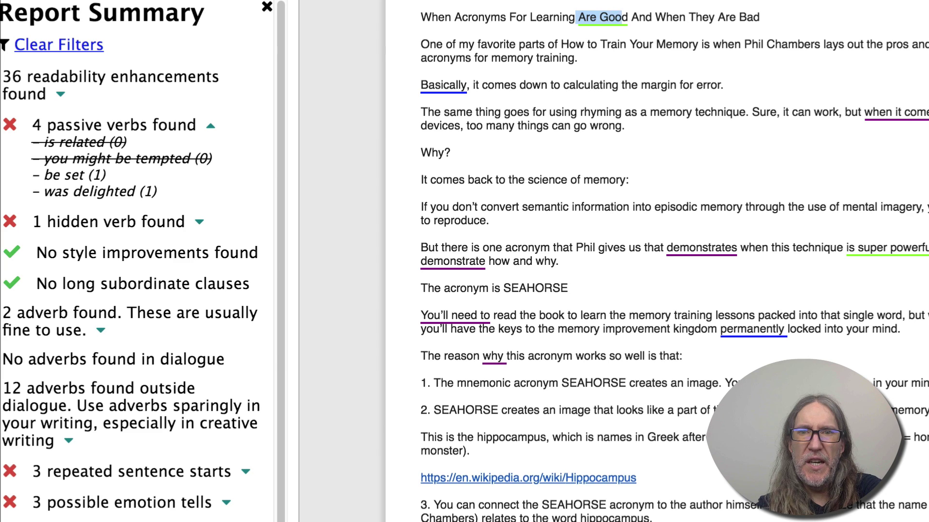
{"action": "type", "text": "Help You Excel"}
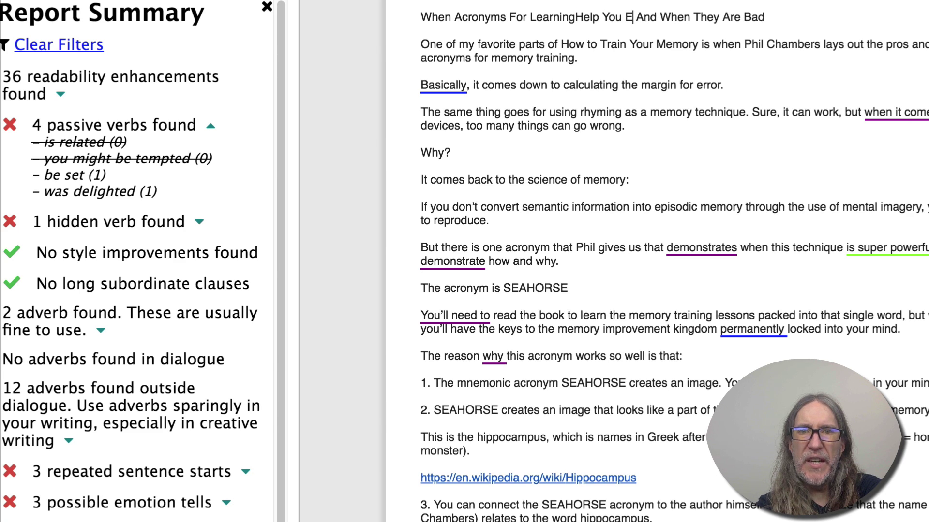
{"action": "left_click", "coordinate": [573, 18]}
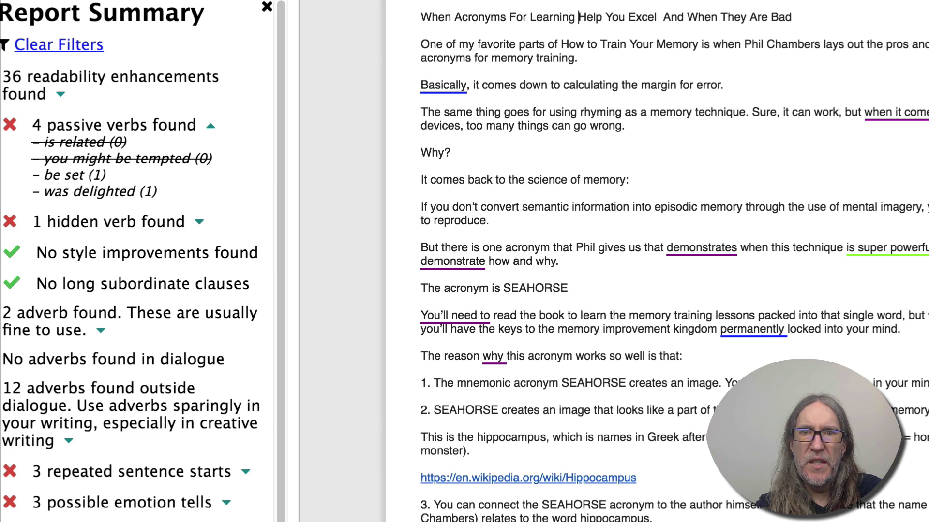
{"action": "left_click", "coordinate": [672, 17]}
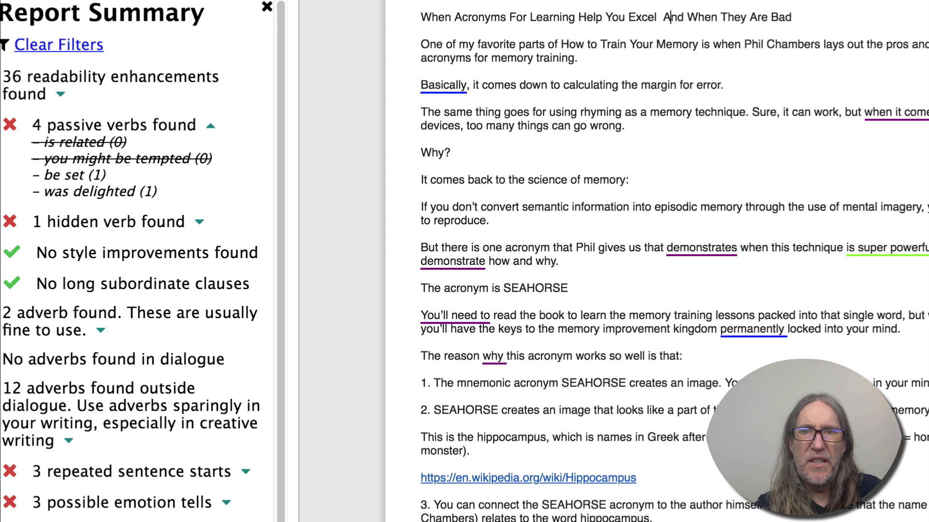
{"action": "key", "text": "Left"}
{"action": "key", "text": "BackSpace"}
Step: Replace "Are Bad" at the end of the acronyms heading with "Lead To Failure"
{"action": "left_click_drag", "start_coordinate": [754, 16], "coordinate": [788, 16]}
{"action": "type", "text": "L"}
{"action": "type", "text": "To Failure"}
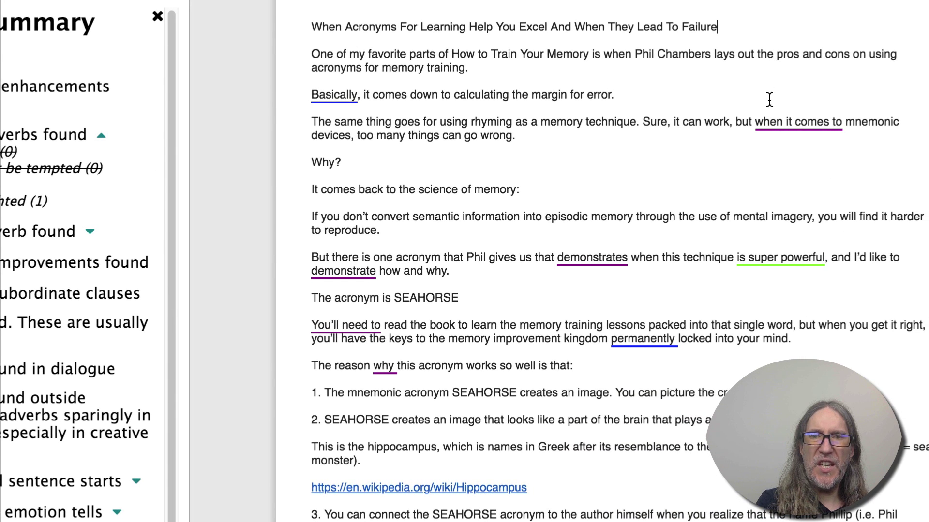
Step: Replace "when it comes to" with "when using" before "mnemonic devices" in the sentence about rhyming
{"action": "left_click", "coordinate": [778, 123]}
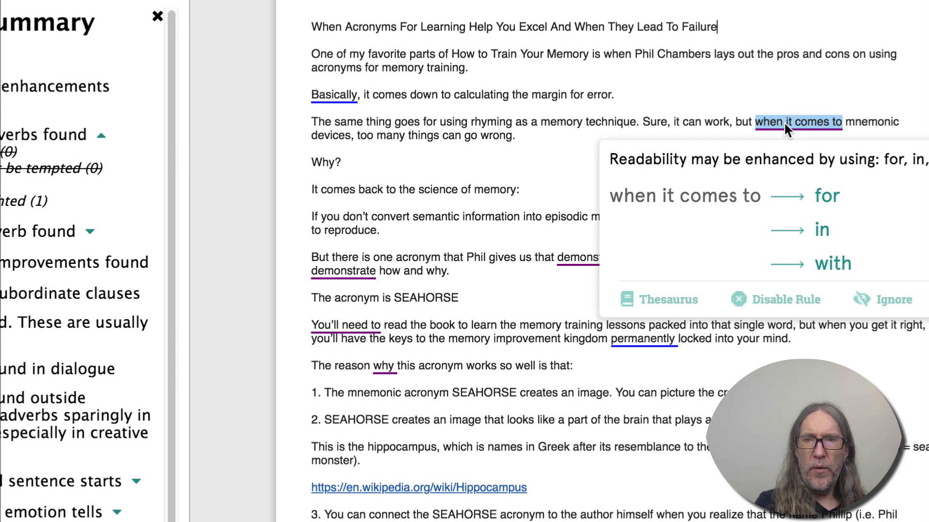
{"action": "left_click", "coordinate": [785, 124]}
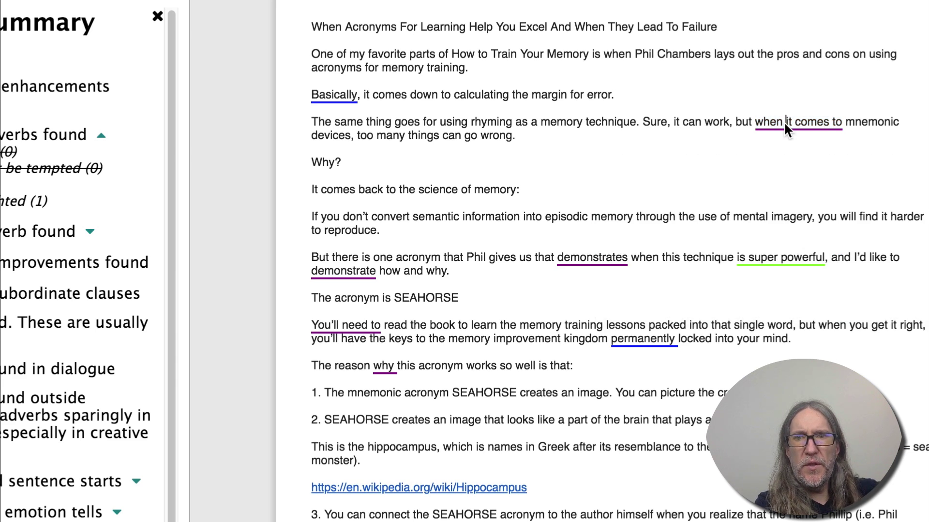
{"action": "left_click", "coordinate": [751, 113]}
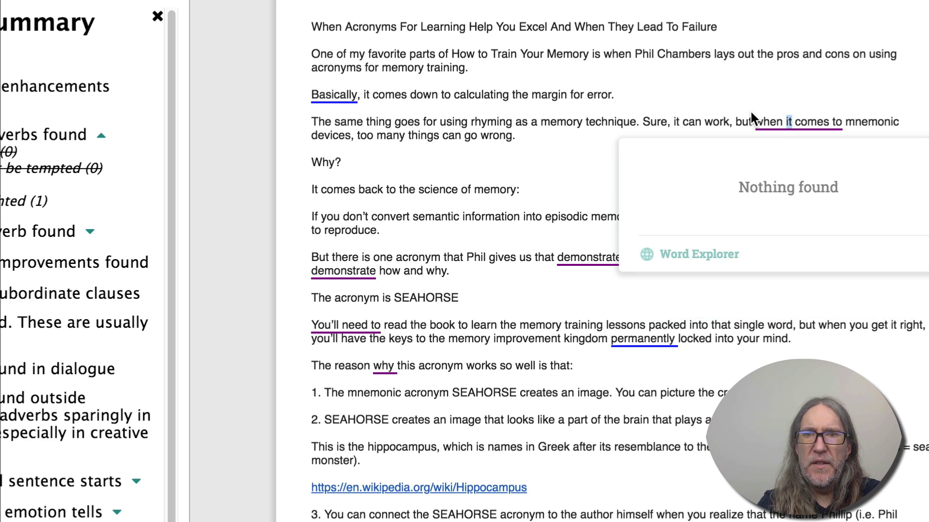
{"action": "left_click", "coordinate": [755, 124]}
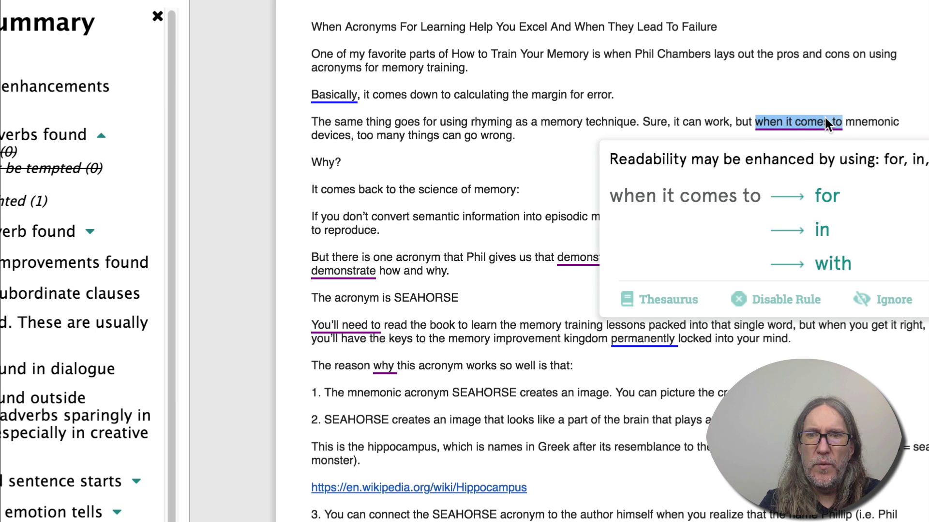
{"action": "type", "text": "when "}
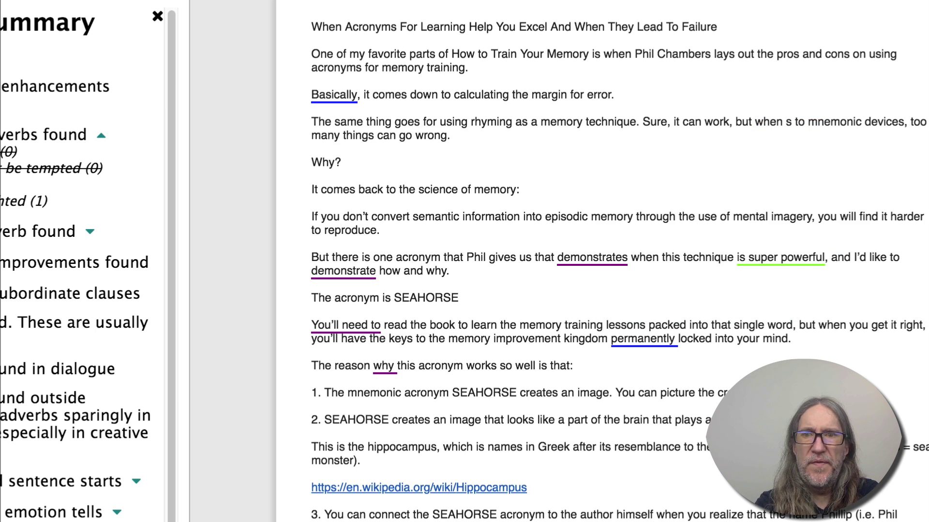
{"action": "type", "text": "using"}
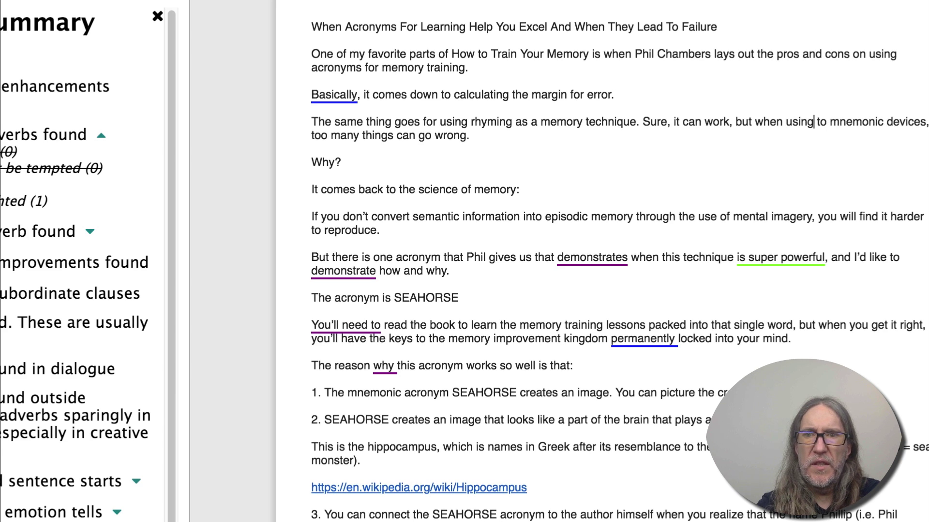
{"action": "key", "text": "shift+Right"}
{"action": "key", "text": "shift+Right"}
{"action": "key", "text": "shift+Right"}
{"action": "key", "text": "BackSpace"}
{"action": "key", "text": "Delete"}
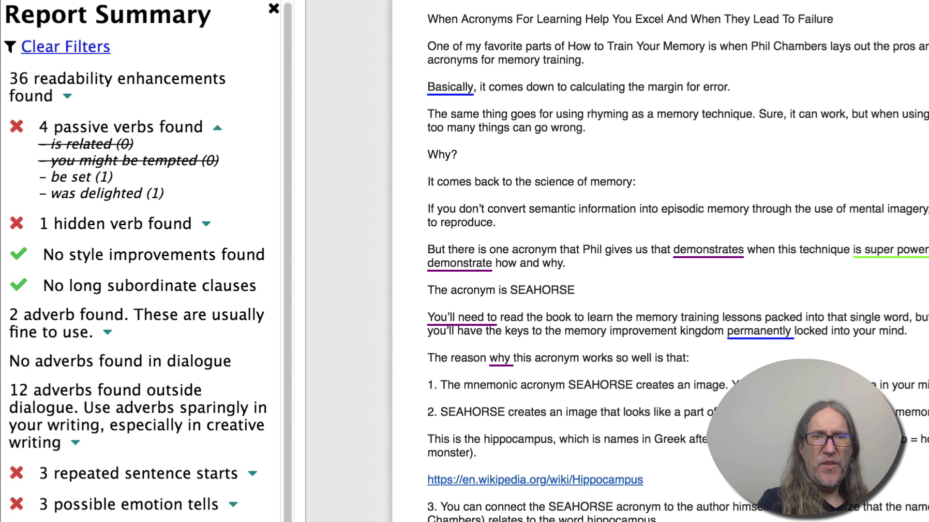
Step: Go to the hidden verb "in training with" from the report and change "was in training with" to "trained with"
{"action": "left_click", "coordinate": [206, 225]}
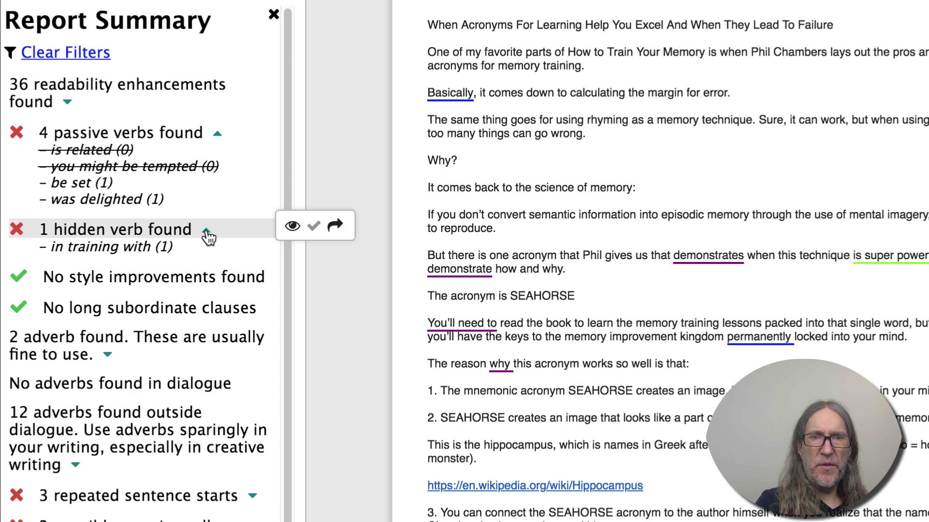
{"action": "left_click", "coordinate": [335, 226]}
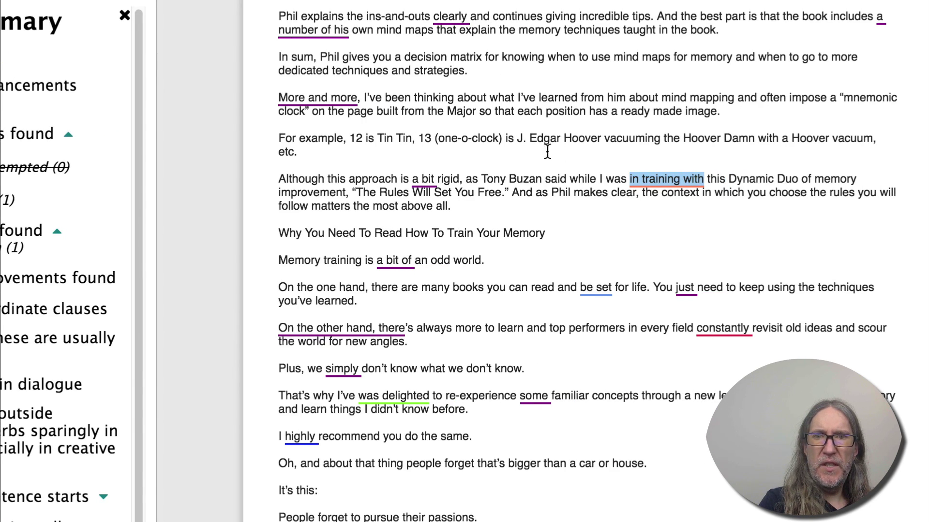
{"action": "mouse_move", "coordinate": [799, 183]}
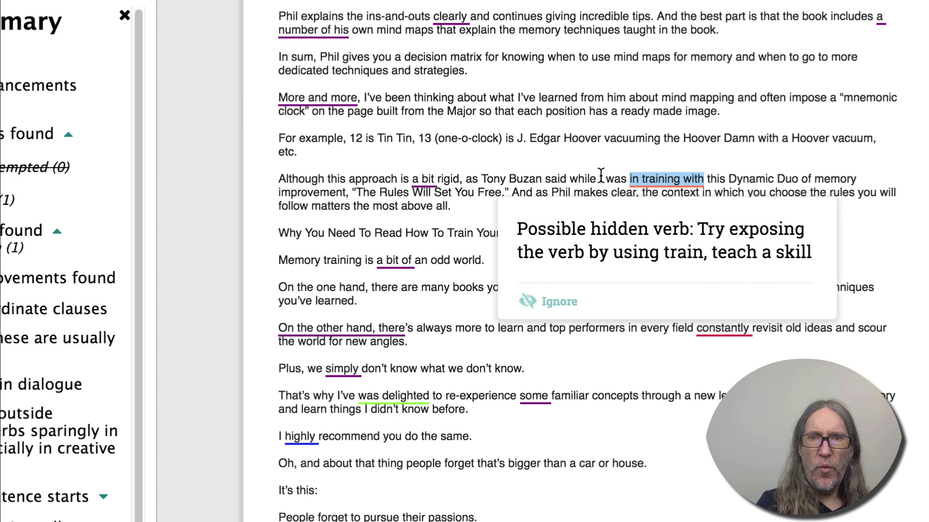
{"action": "mouse_move", "coordinate": [634, 172]}
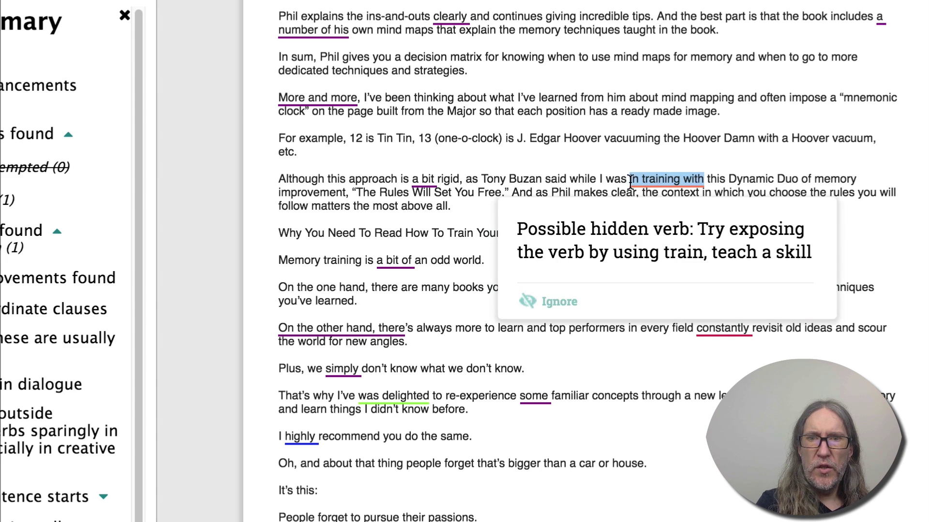
{"action": "mouse_move", "coordinate": [677, 180]}
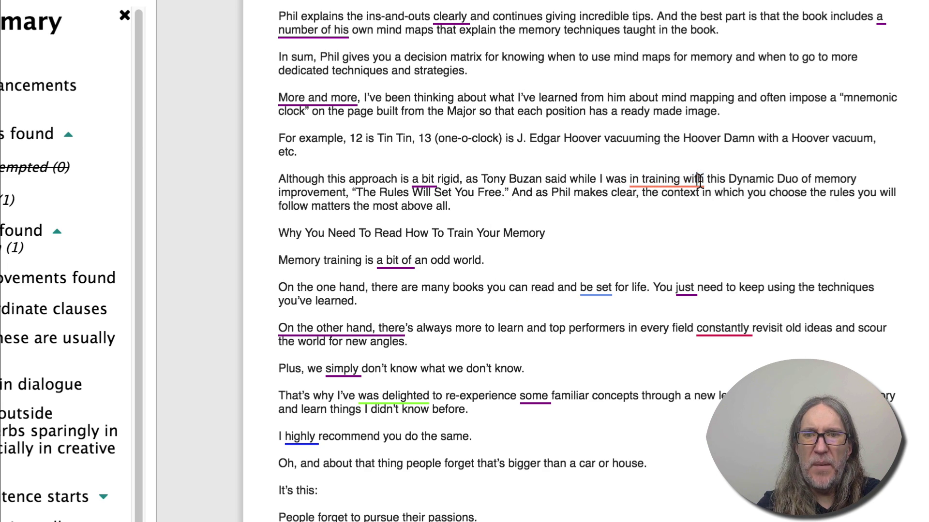
{"action": "left_click_drag", "start_coordinate": [707, 180], "coordinate": [606, 175]}
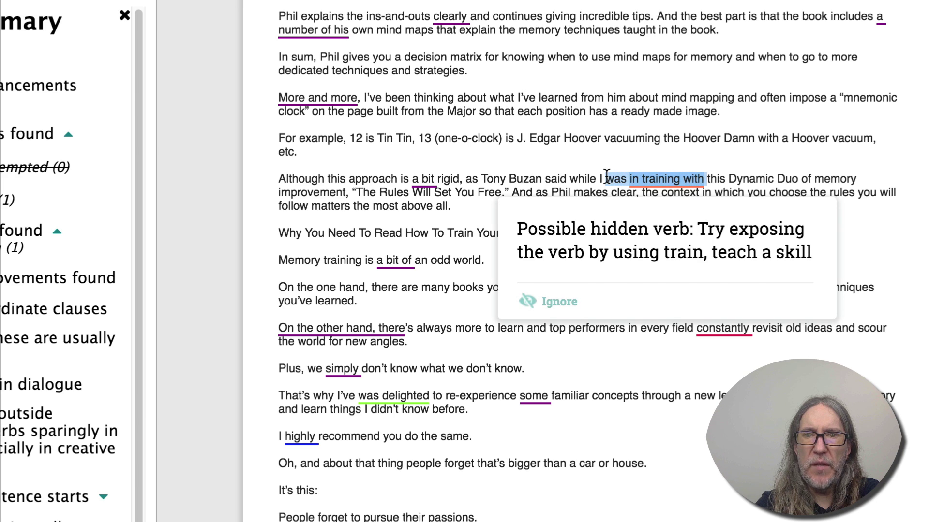
{"action": "left_click", "coordinate": [607, 177]}
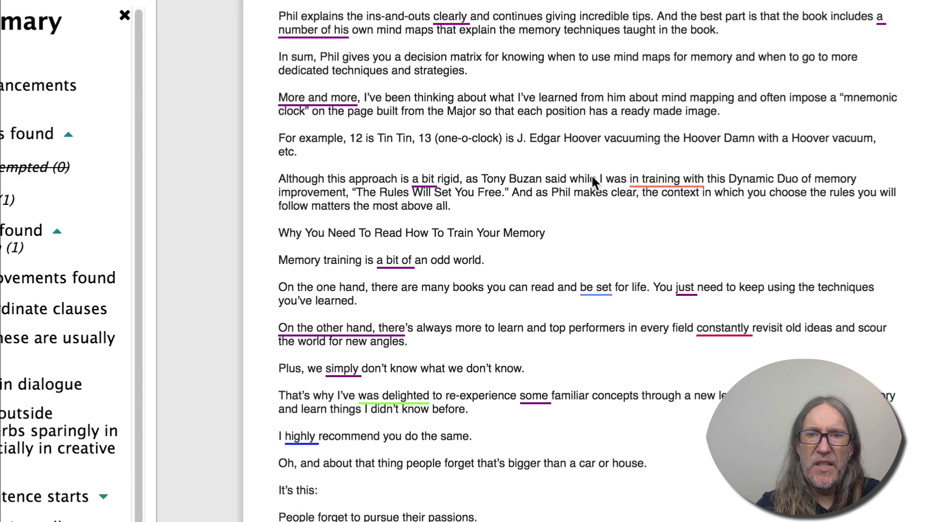
{"action": "type", "text": "traine"}
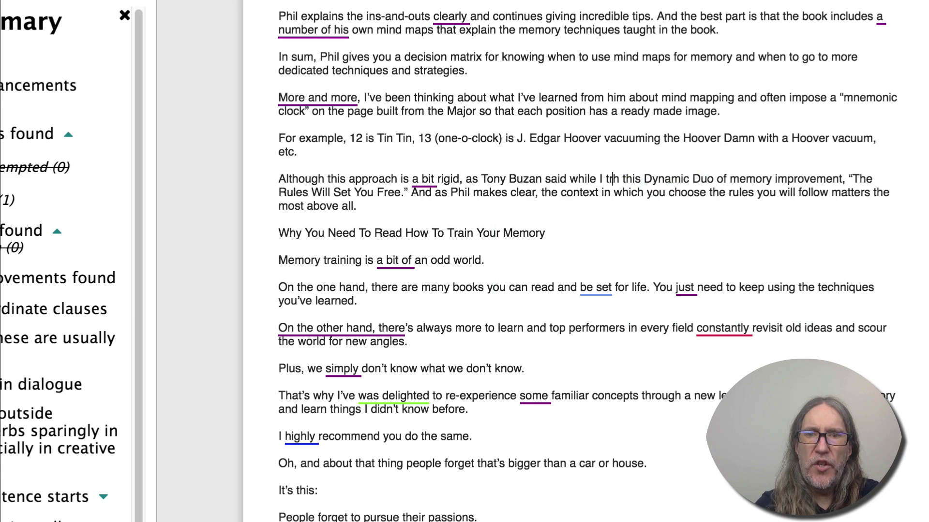
{"action": "key", "text": "Delete"}
{"action": "type", "text": "d with"}
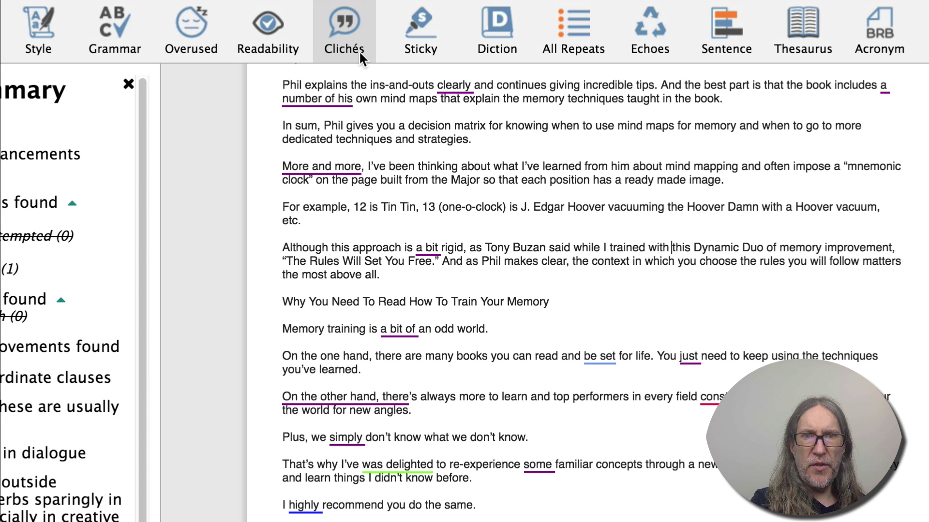
Step: Run the Clichés report and go to the cliché "pretty much" found outside dialogue
{"action": "left_click", "coordinate": [340, 24]}
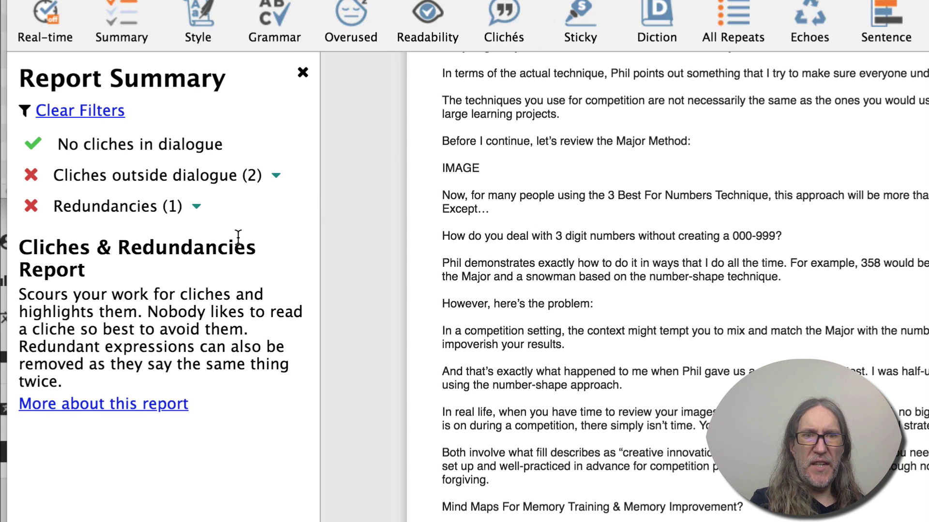
{"action": "mouse_move", "coordinate": [41, 195]}
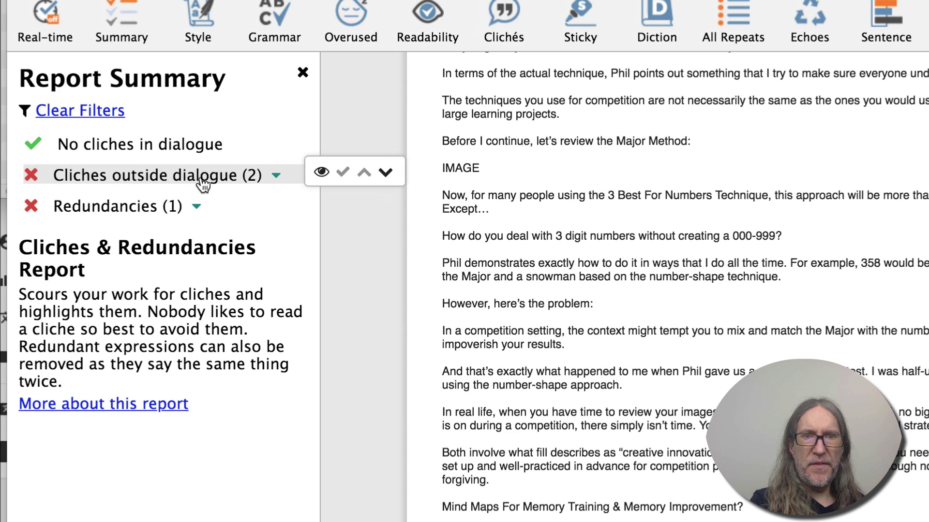
{"action": "left_click", "coordinate": [284, 177]}
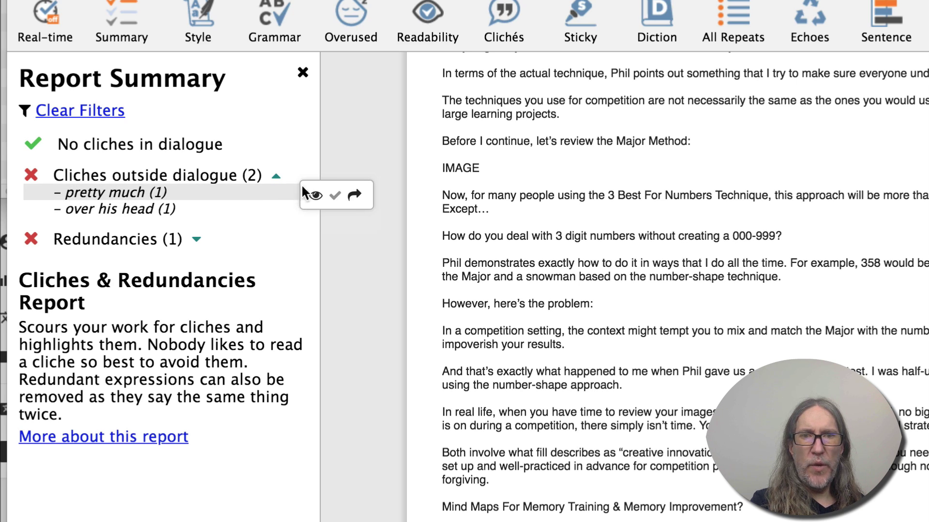
{"action": "left_click", "coordinate": [357, 195]}
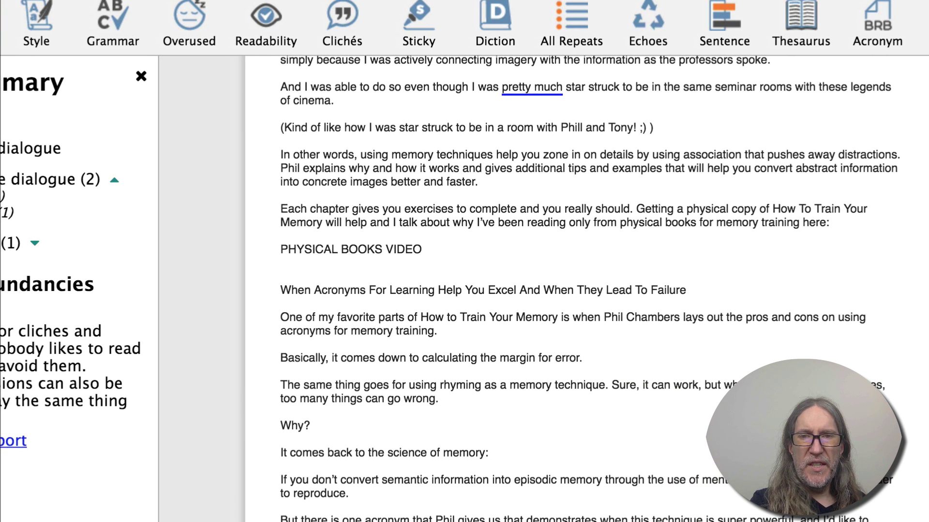
Step: Delete "pretty much" before "star struck" in the sentence about the seminar rooms
{"action": "left_click", "coordinate": [541, 89]}
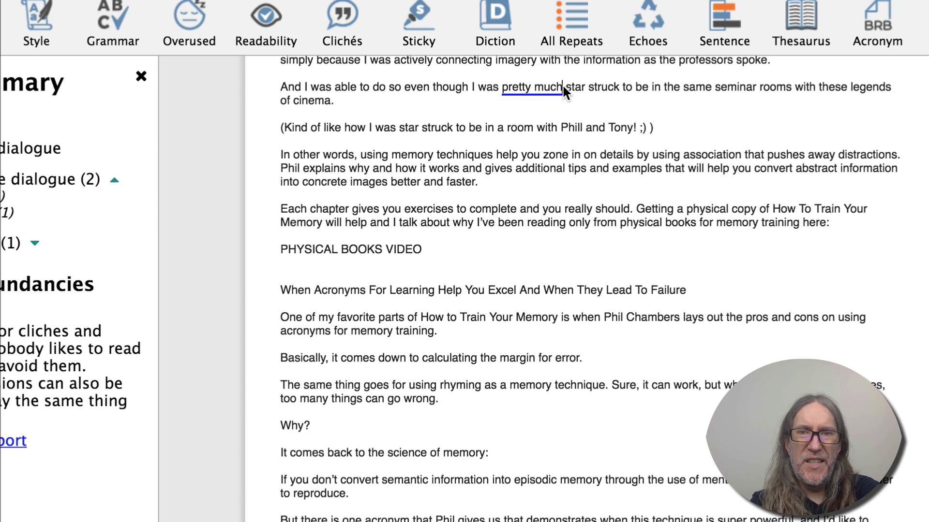
{"action": "key", "text": "BackSpace"}
{"action": "key", "text": "BackSpace"}
{"action": "key", "text": "BackSpace"}
{"action": "key", "text": "BackSpace"}
{"action": "key", "text": "BackSpace"}
{"action": "key", "text": "BackSpace"}
{"action": "key", "text": "BackSpace"}
{"action": "key", "text": "BackSpace"}
{"action": "key", "text": "BackSpace"}
{"action": "key", "text": "BackSpace"}
{"action": "key", "text": "BackSpace"}
{"action": "key", "text": "BackSpace"}
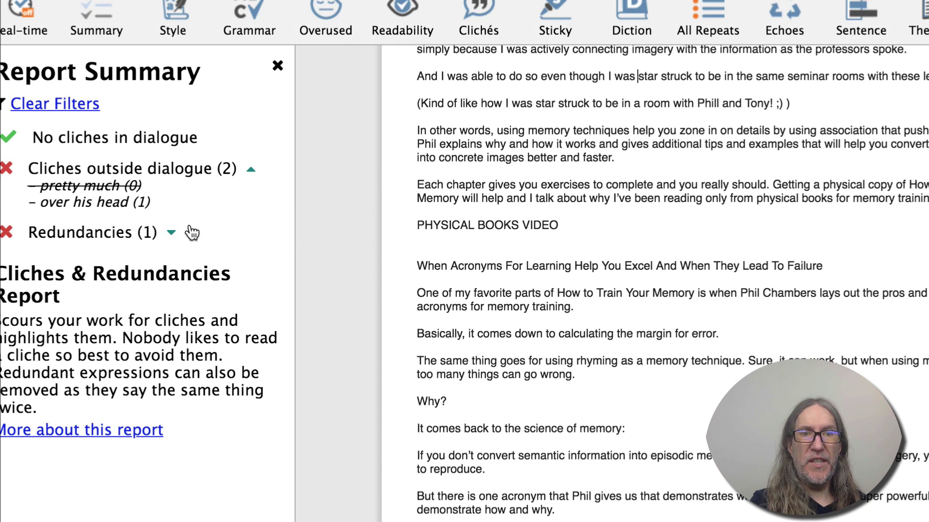
Step: Go to the flagged cliché "over his head" and read it in its sentence about the Seahorse image
{"action": "mouse_move", "coordinate": [145, 196]}
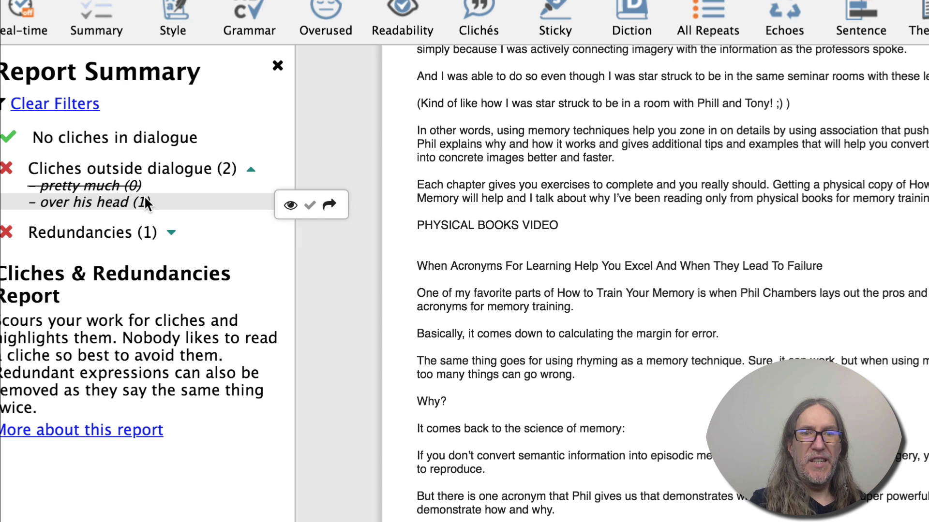
{"action": "left_click", "coordinate": [331, 207]}
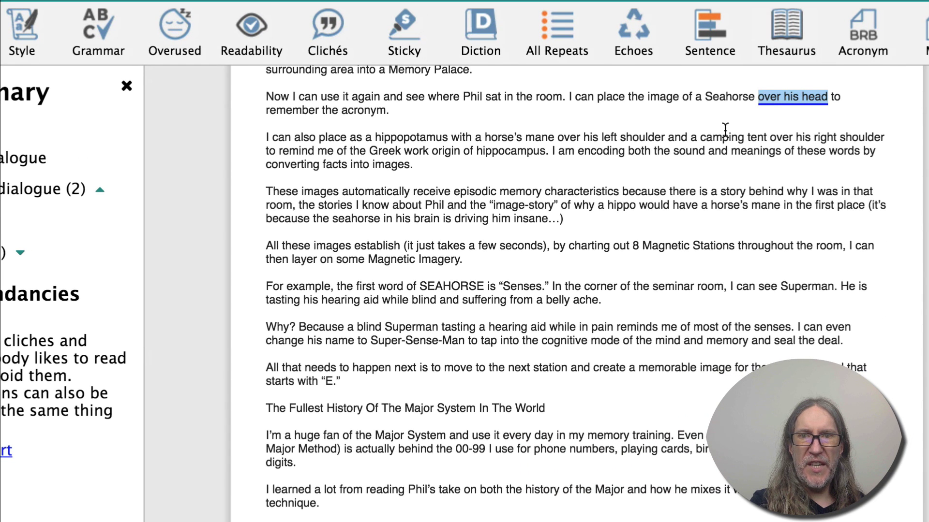
{"action": "mouse_move", "coordinate": [786, 99]}
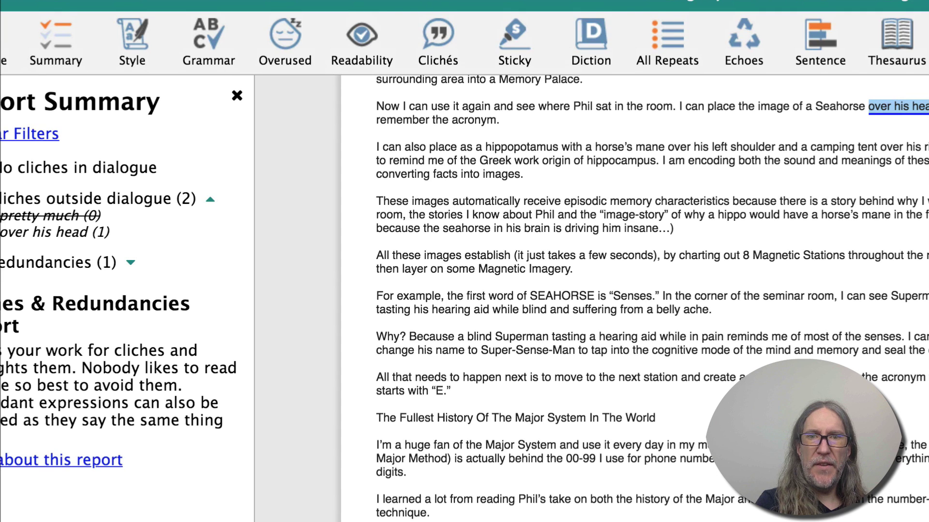
Step: Run the Diction report and look through its list of vague and abstract words
{"action": "left_click", "coordinate": [594, 46]}
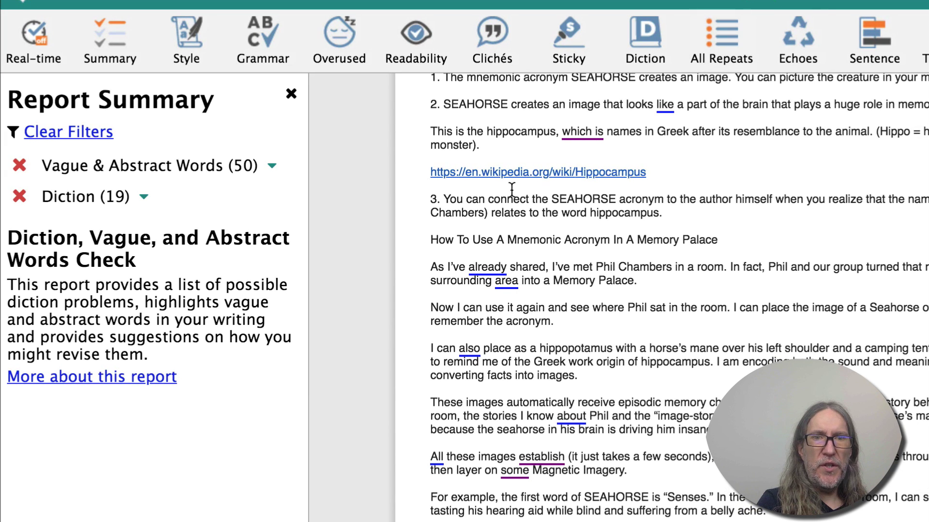
{"action": "mouse_move", "coordinate": [281, 199]}
{"action": "left_click", "coordinate": [272, 166]}
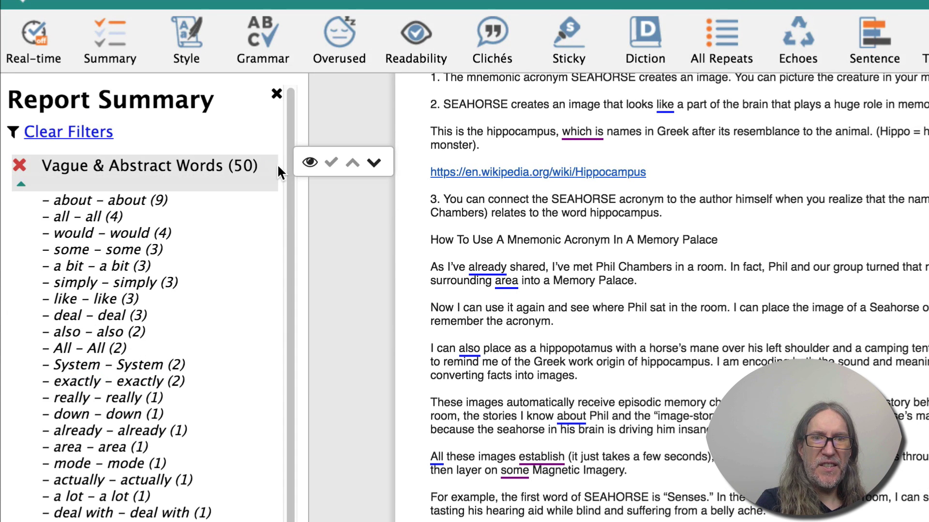
{"action": "scroll", "coordinate": [125, 299], "scroll_direction": "down", "scroll_amount": 2}
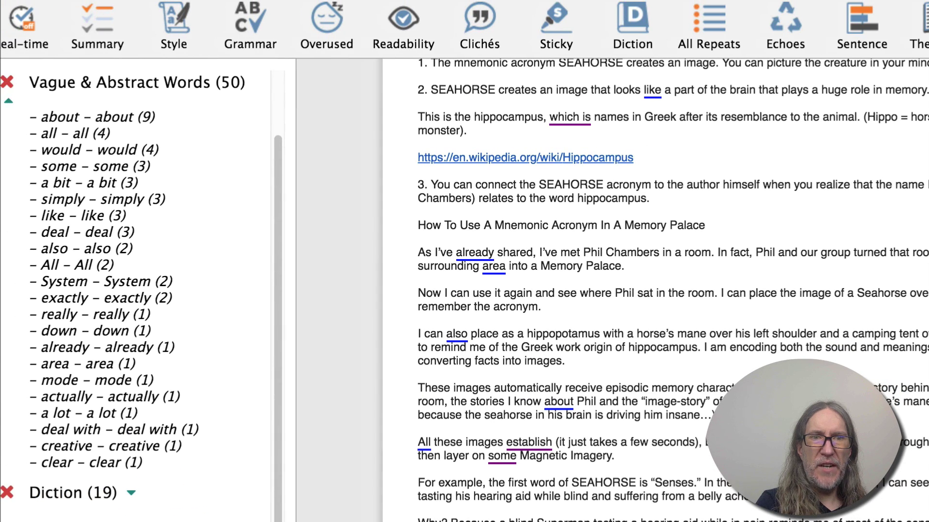
Step: Run the Readability report and examine its reading-ease and difficult-to-read paragraph results
{"action": "left_click", "coordinate": [403, 41]}
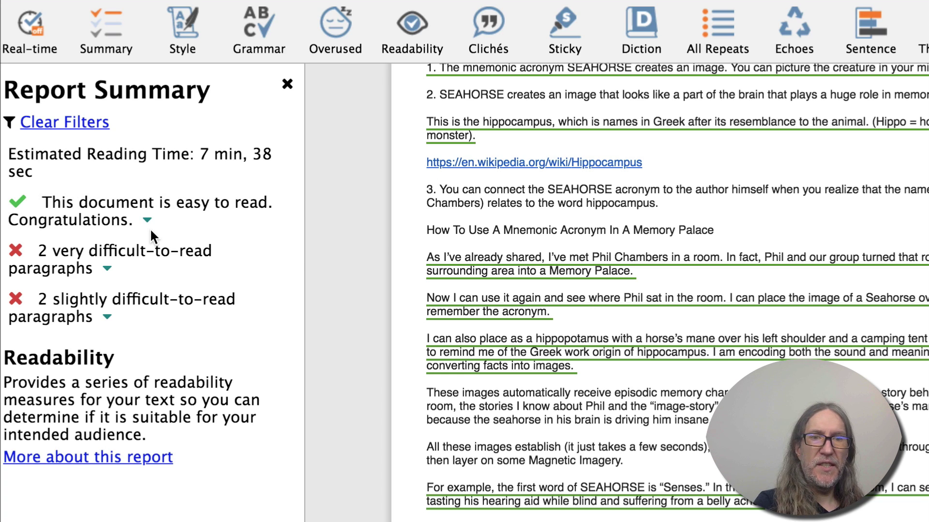
{"action": "mouse_move", "coordinate": [145, 256]}
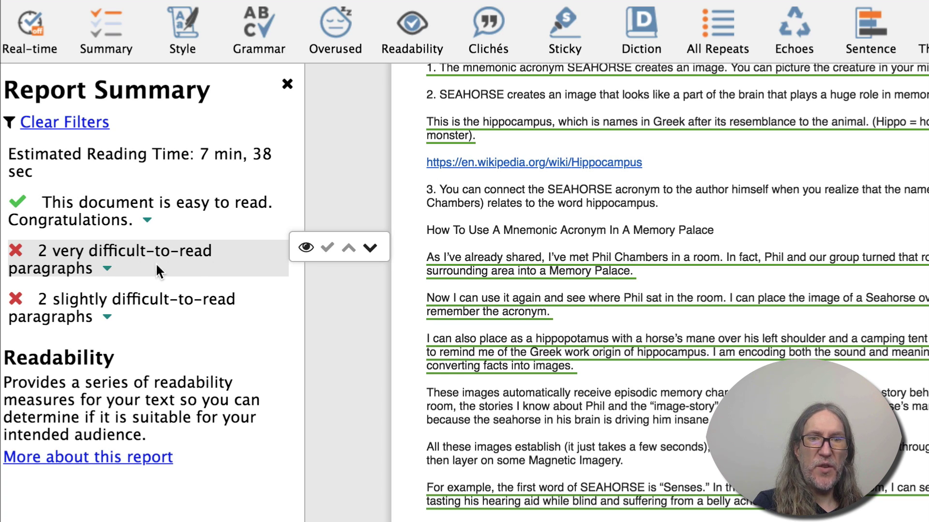
Step: Go to the very difficult-to-read paragraph "In other words," end a sentence after "works" and start its second sentence as a new paragraph
{"action": "left_click", "coordinate": [108, 267]}
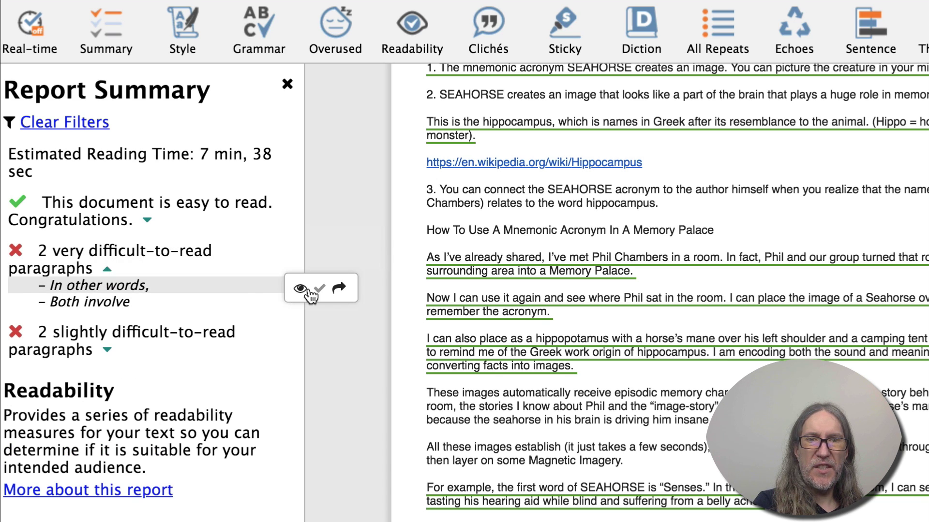
{"action": "left_click", "coordinate": [340, 289]}
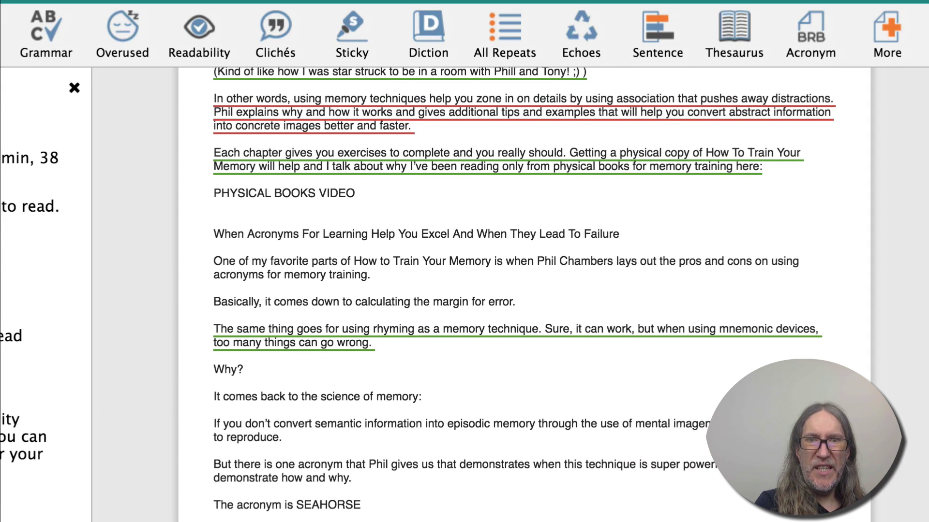
{"action": "mouse_move", "coordinate": [311, 145]}
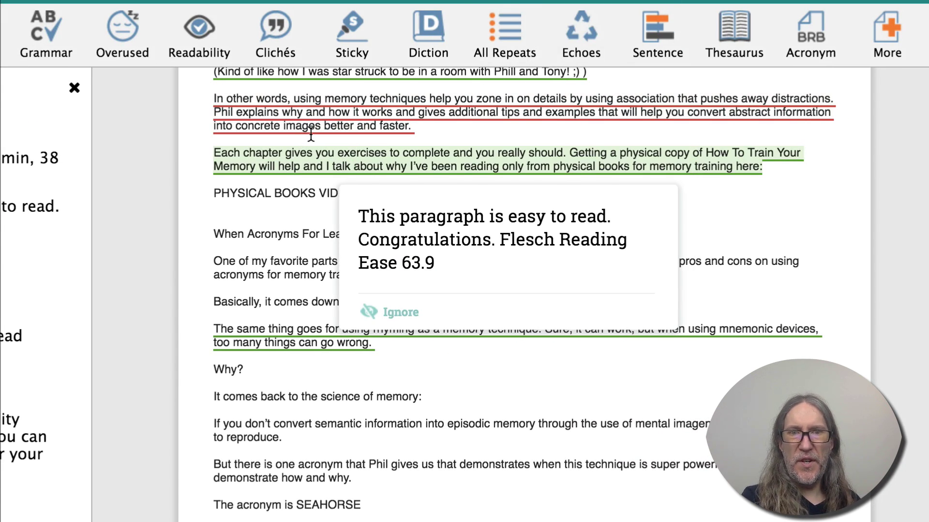
{"action": "left_click", "coordinate": [393, 112]}
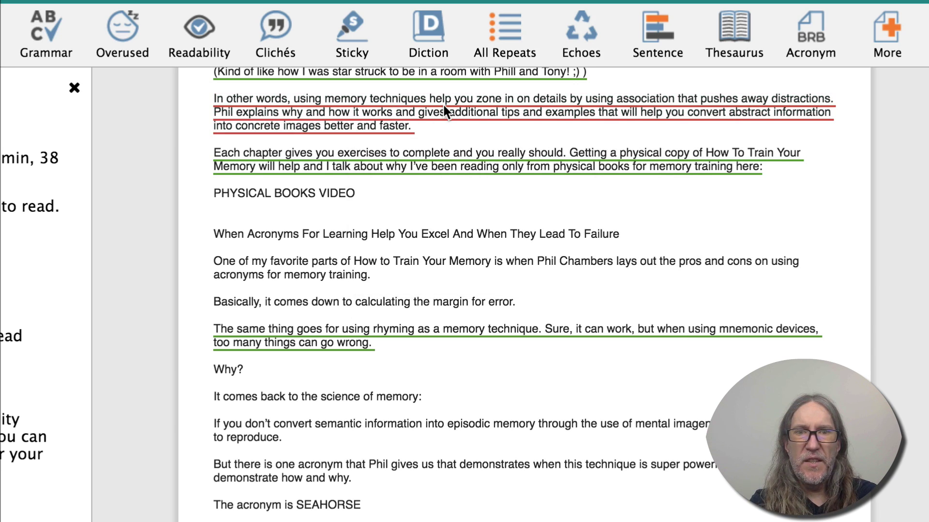
{"action": "type", "text": "."}
{"action": "left_click", "coordinate": [219, 111]}
{"action": "key", "text": "Return"}
{"action": "key", "text": "Return"}
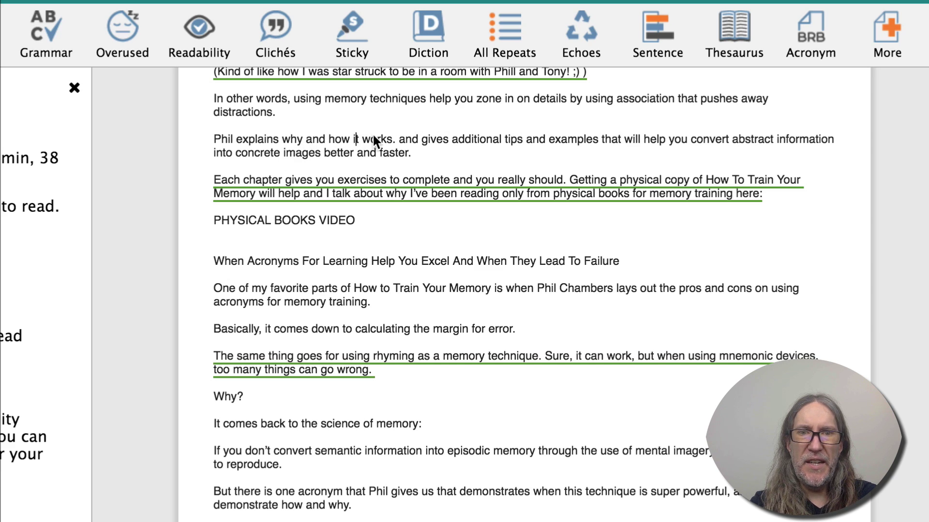
Step: Reword the new paragraph's opening to say "why and how assocation works. He also gives additional tips and examples"
{"action": "key", "text": "BackSpace"}
{"action": "key", "text": "BackSpace"}
{"action": "type", "text": "ac"}
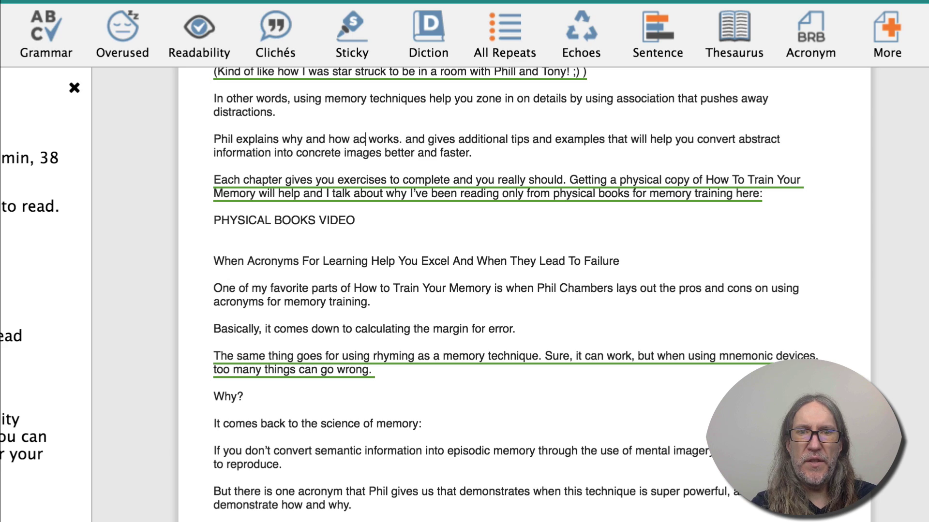
{"action": "type", "text": "ssociation"}
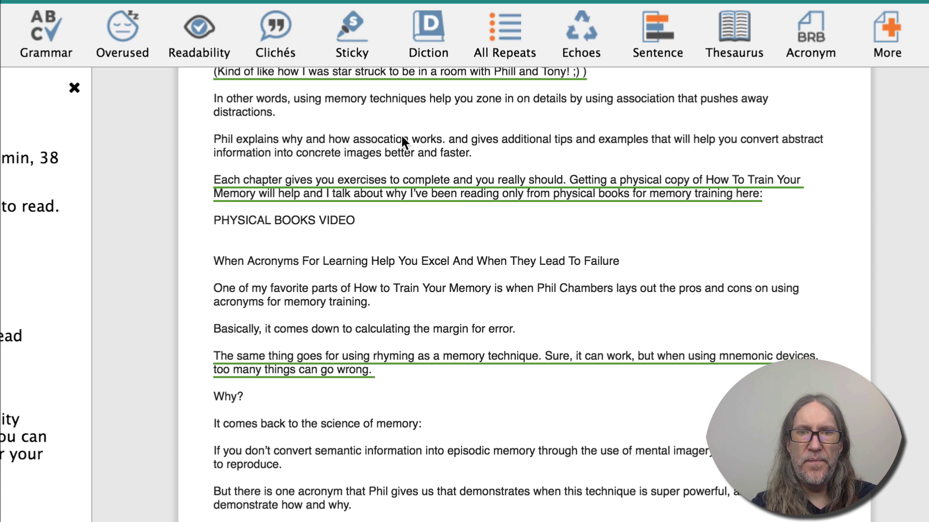
{"action": "left_click", "coordinate": [462, 140]}
{"action": "key", "text": "BackSpace"}
{"action": "key", "text": "BackSpace"}
{"action": "key", "text": "shift+Right"}
{"action": "type", "text": "He also"}
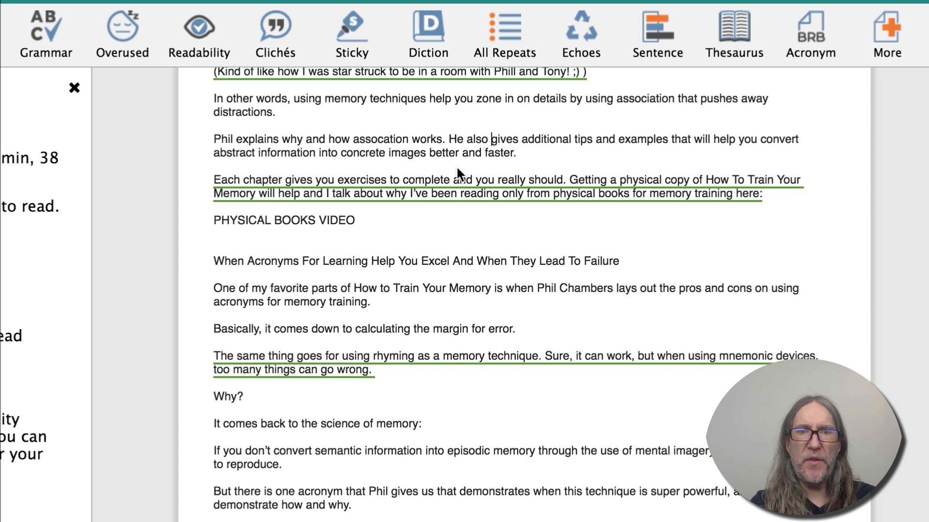
Step: Reword the sentence about the chapter exercises as "Each chapter gives you exercises to complete. And you really should complete them."
{"action": "mouse_move", "coordinate": [402, 190]}
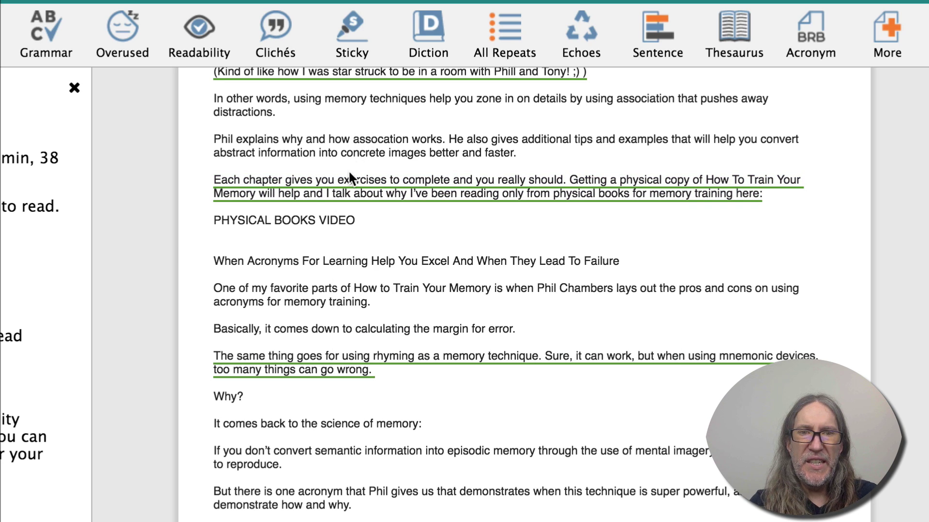
{"action": "mouse_move", "coordinate": [316, 185]}
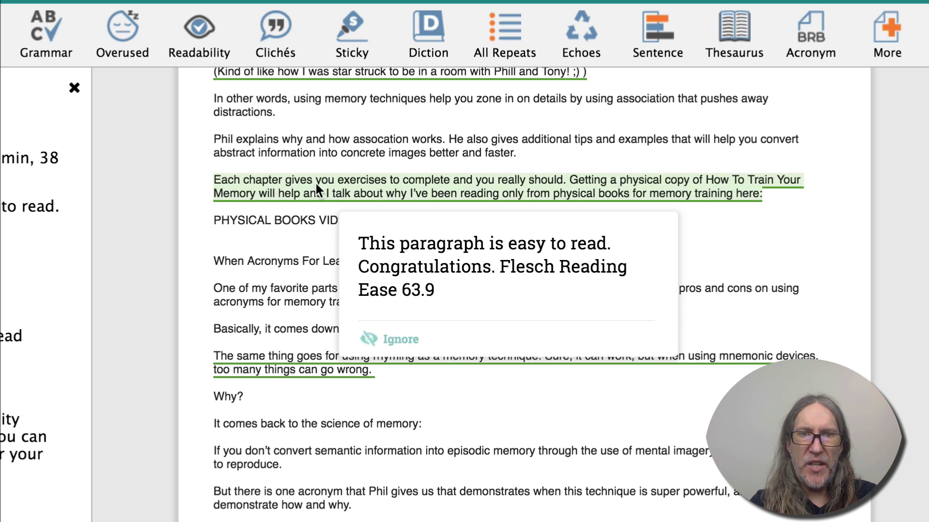
{"action": "left_click", "coordinate": [443, 180]}
{"action": "key", "text": "BackSpace"}
{"action": "key", "text": "BackSpace"}
{"action": "key", "text": "BackSpace"}
{"action": "key", "text": "BackSpace"}
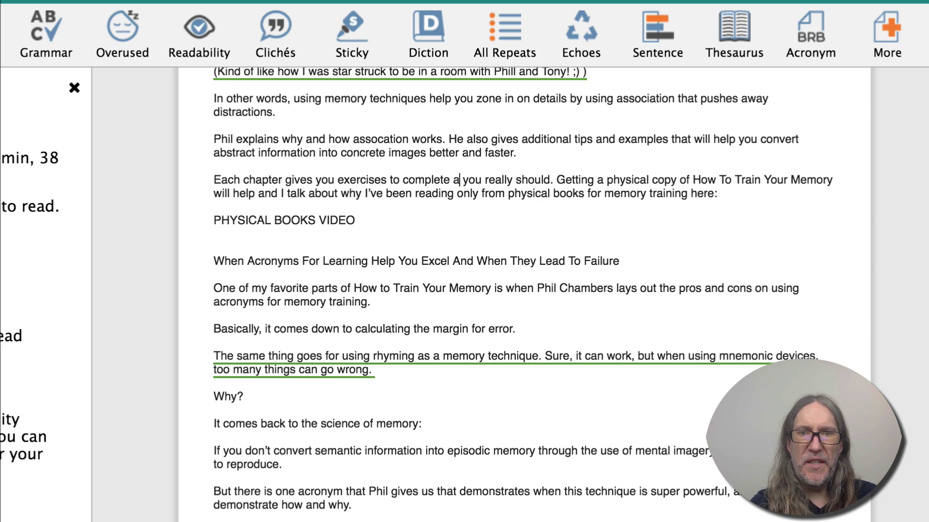
{"action": "type", "text": ". And you really shoul"}
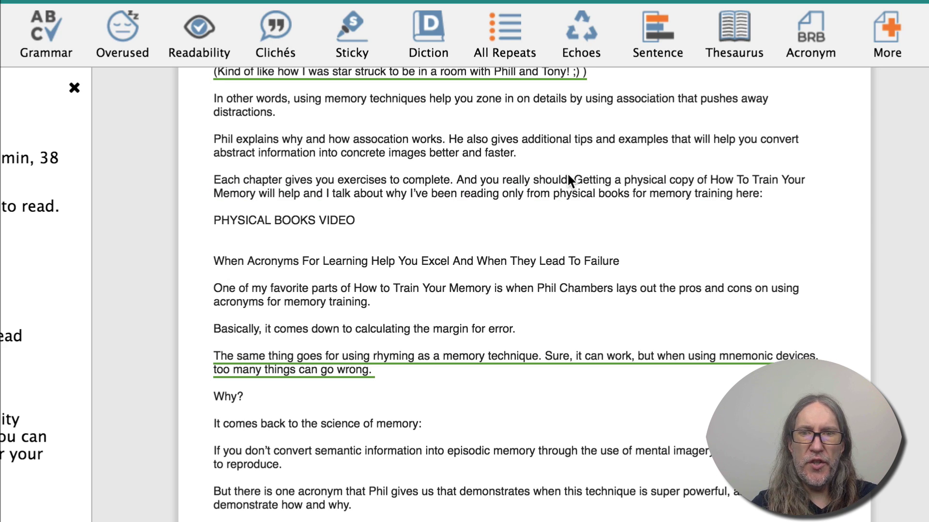
{"action": "type", "text": "d complete"}
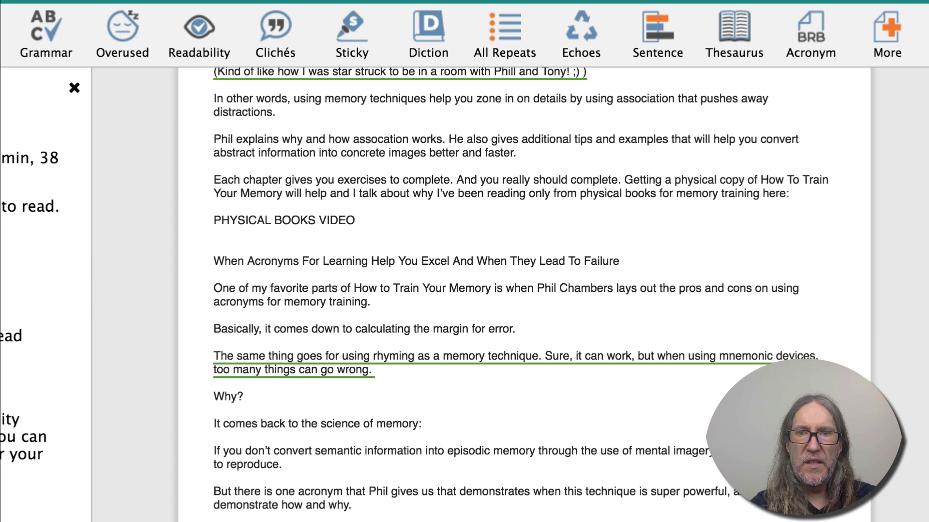
{"action": "type", "text": " them"}
Step: Put the sentence about the physical copy in its own paragraph and begin it with "In fact, getting"
{"action": "key", "text": "Right"}
{"action": "key", "text": "Right"}
{"action": "key", "text": "Return"}
{"action": "key", "text": "Return"}
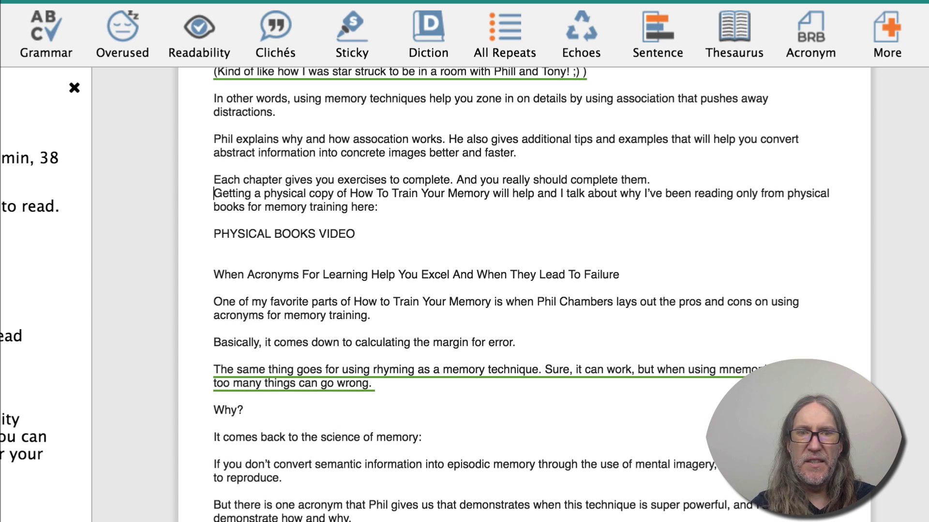
{"action": "type", "text": "In fact,"}
{"action": "key", "text": "shift+Right"}
{"action": "type", "text": "g"}
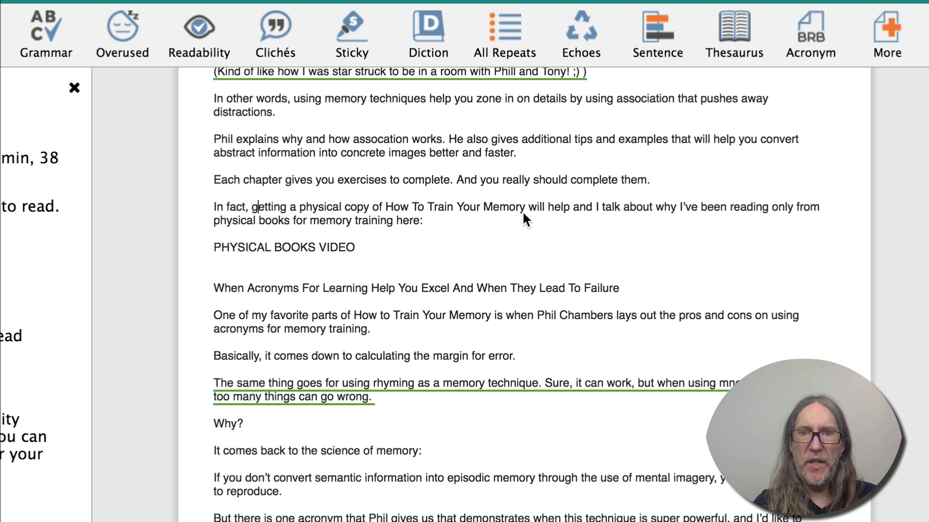
Step: Replace "and" with a period after "will help" to separate the sentence starting with "I talk about why"
{"action": "double_click", "coordinate": [576, 207]}
{"action": "key", "text": "BackSpace"}
{"action": "type", "text": "."}
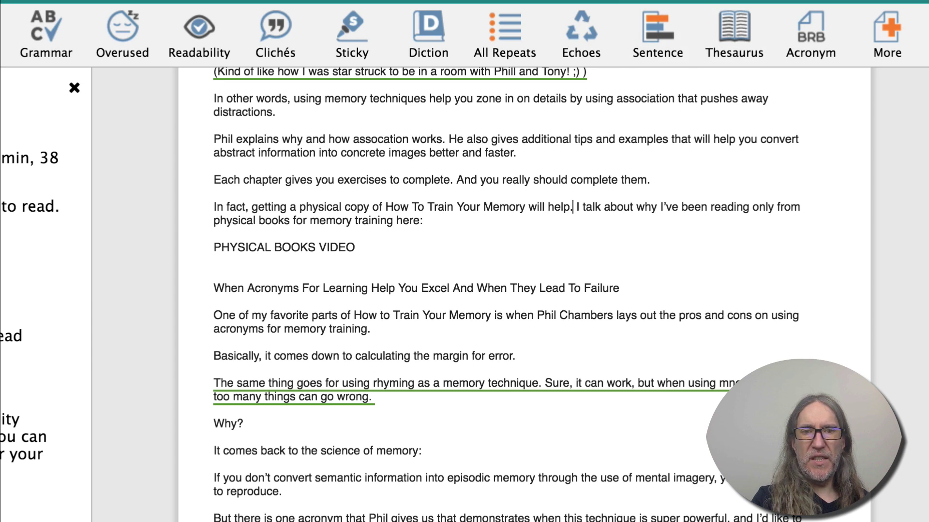
Step: List the slightly difficult-to-read paragraphs and go to the one starting with "First off,"
{"action": "mouse_move", "coordinate": [499, 387]}
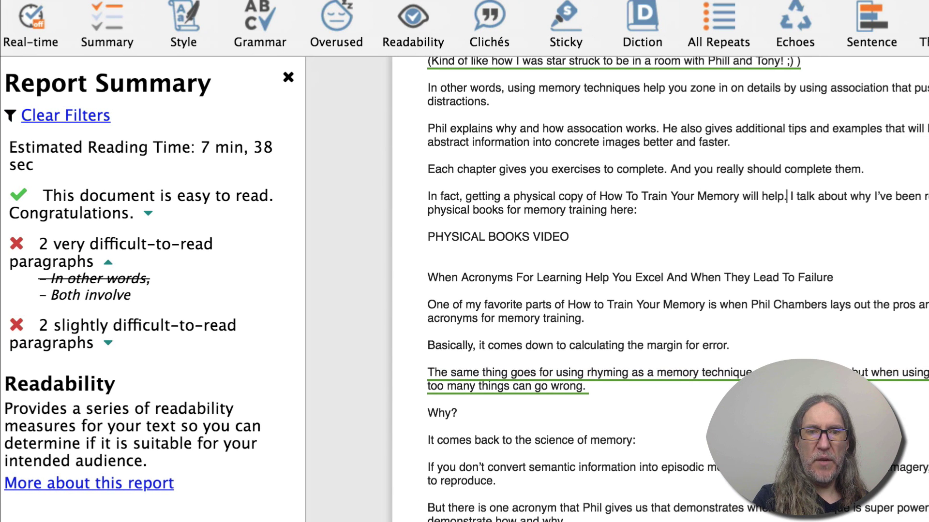
{"action": "left_click", "coordinate": [109, 341]}
{"action": "mouse_move", "coordinate": [88, 379]}
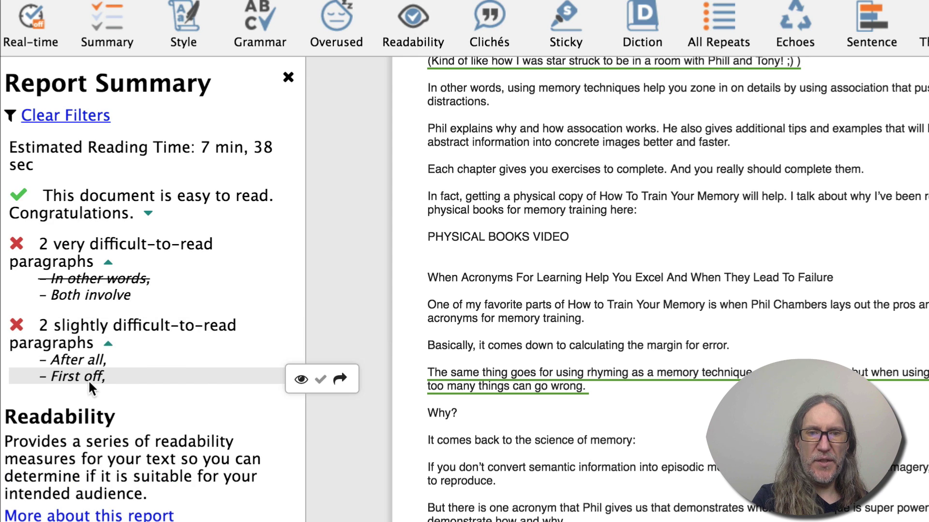
{"action": "left_click", "coordinate": [342, 379]}
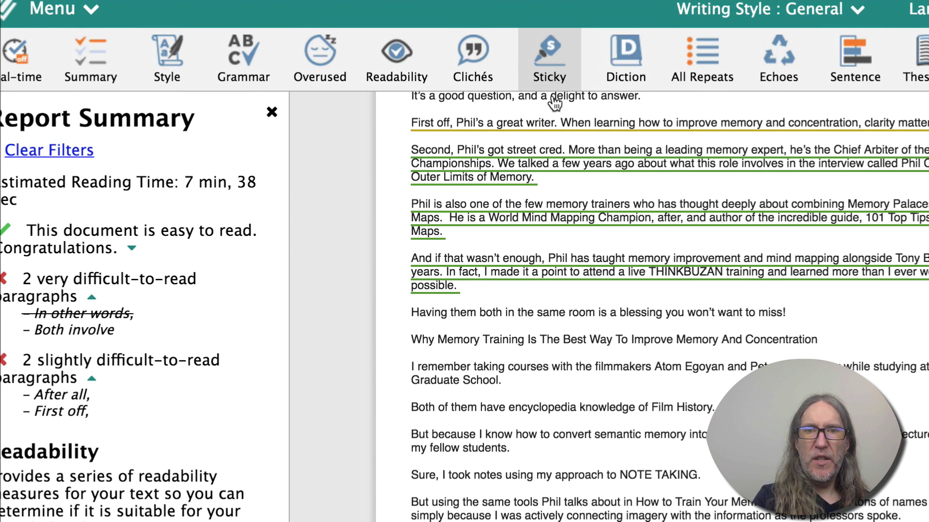
Step: Run the Sticky report, list its sticky sentences and go to the one starting with "And I was"
{"action": "left_click", "coordinate": [548, 67]}
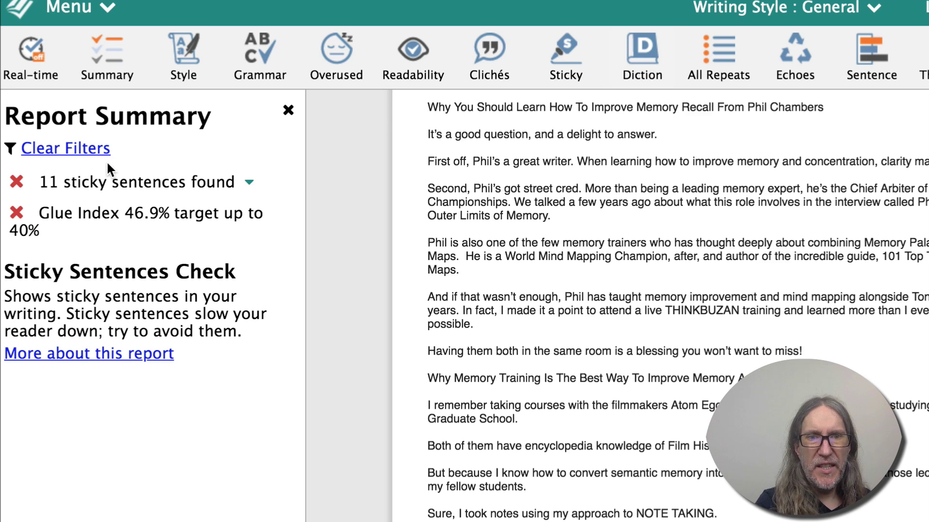
{"action": "left_click", "coordinate": [250, 184]}
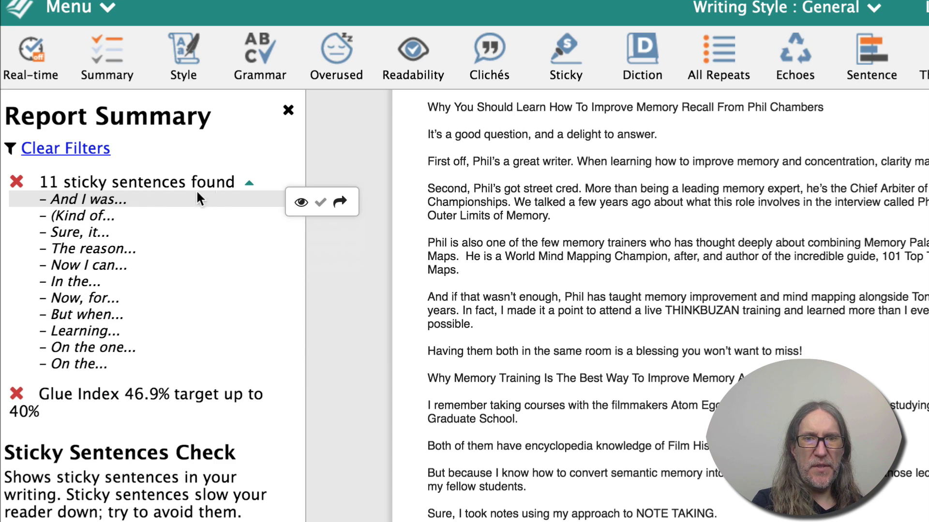
{"action": "left_click", "coordinate": [340, 202]}
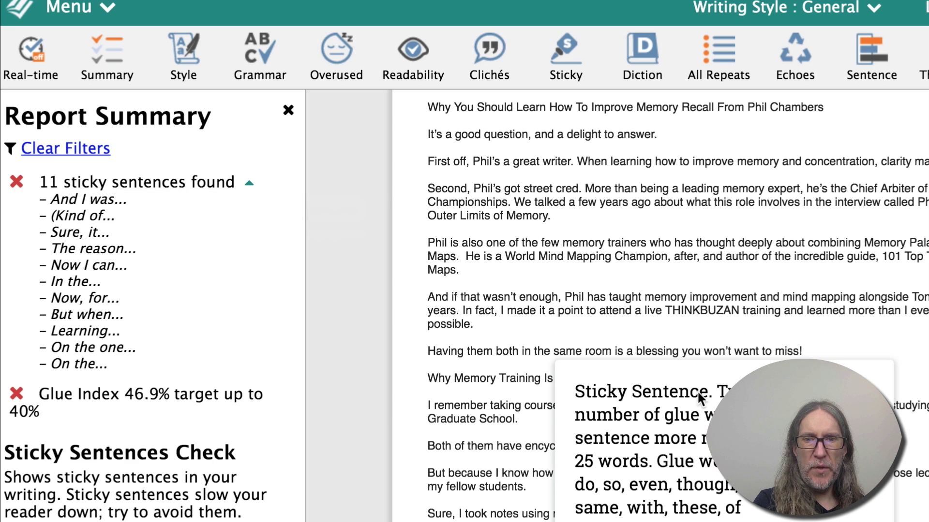
{"action": "left_click", "coordinate": [509, 446]}
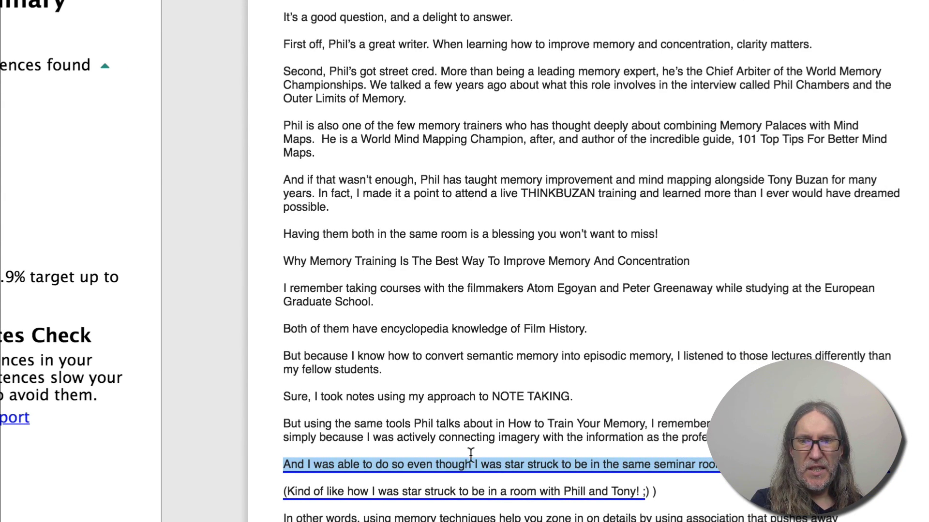
{"action": "mouse_move", "coordinate": [424, 474]}
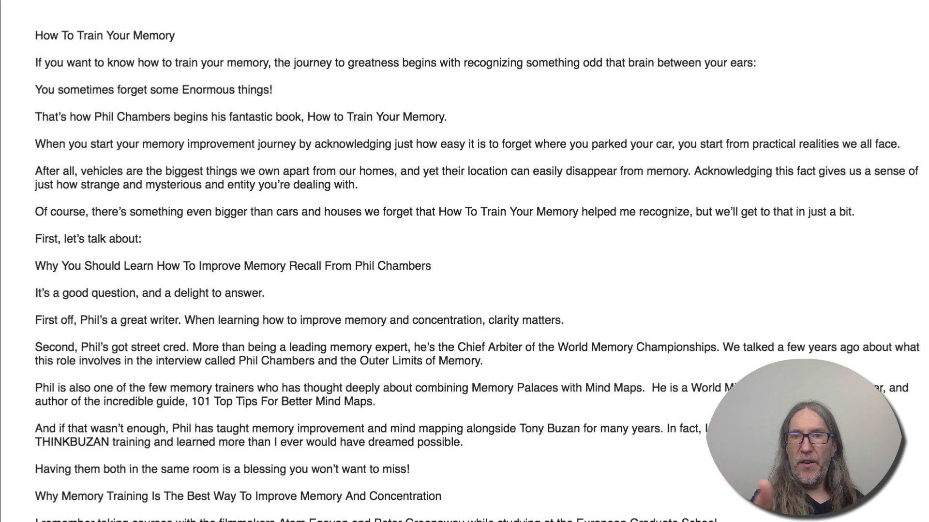
Step: Insert "about" before "that brain between your ears" in the article's opening sentence
{"action": "left_click", "coordinate": [605, 62]}
{"action": "type", "text": "about"}
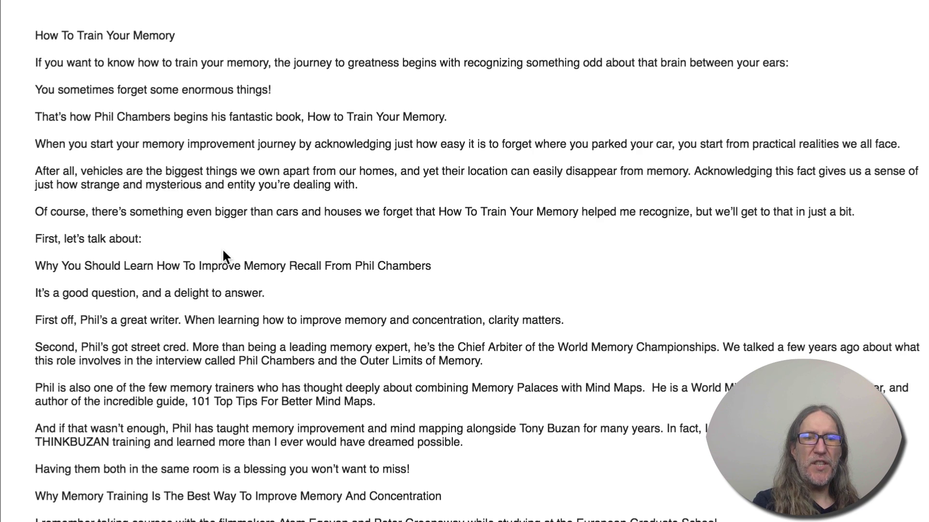
Step: Read through the article from the introduction to the Major System section, checking the underlined sticky sentences
{"action": "scroll", "coordinate": [223, 251], "scroll_direction": "down", "scroll_amount": 5}
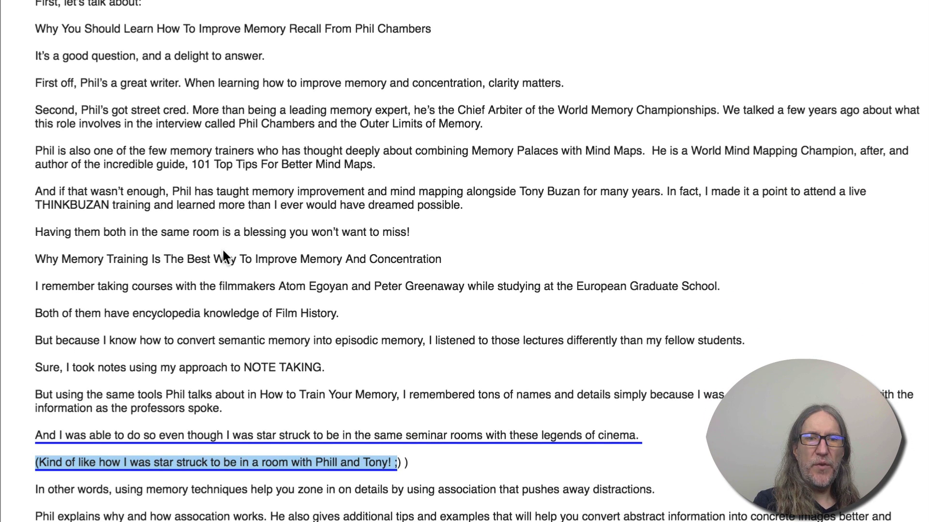
{"action": "scroll", "coordinate": [223, 251], "scroll_direction": "down", "scroll_amount": 7}
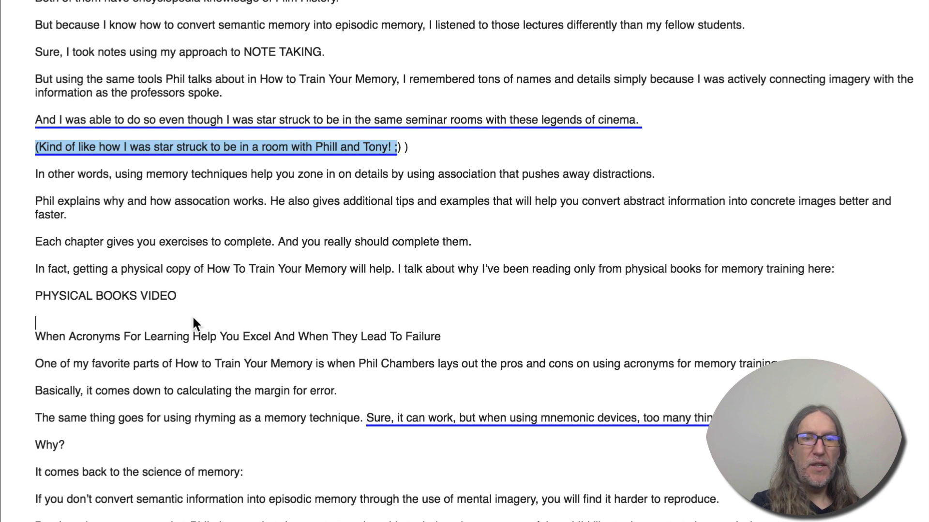
{"action": "scroll", "coordinate": [318, 330], "scroll_direction": "down", "scroll_amount": 4}
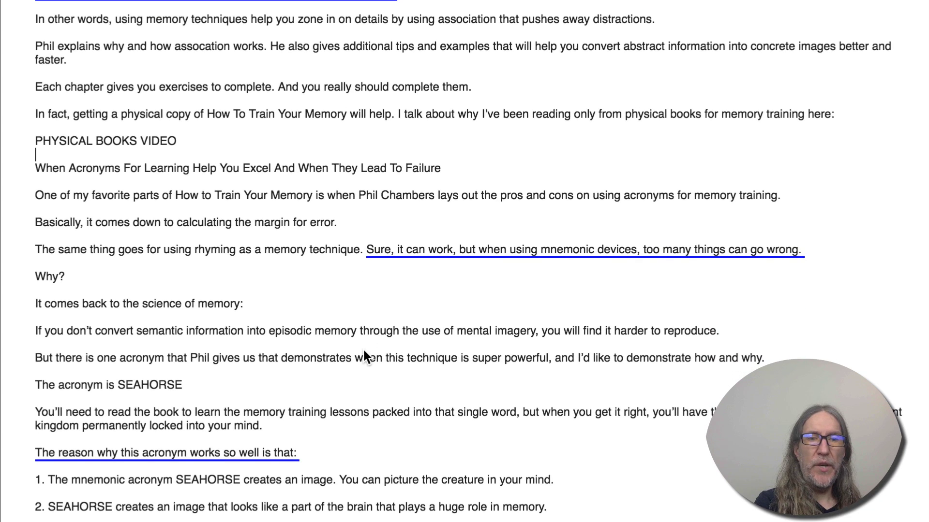
{"action": "scroll", "coordinate": [378, 324], "scroll_direction": "down", "scroll_amount": 8}
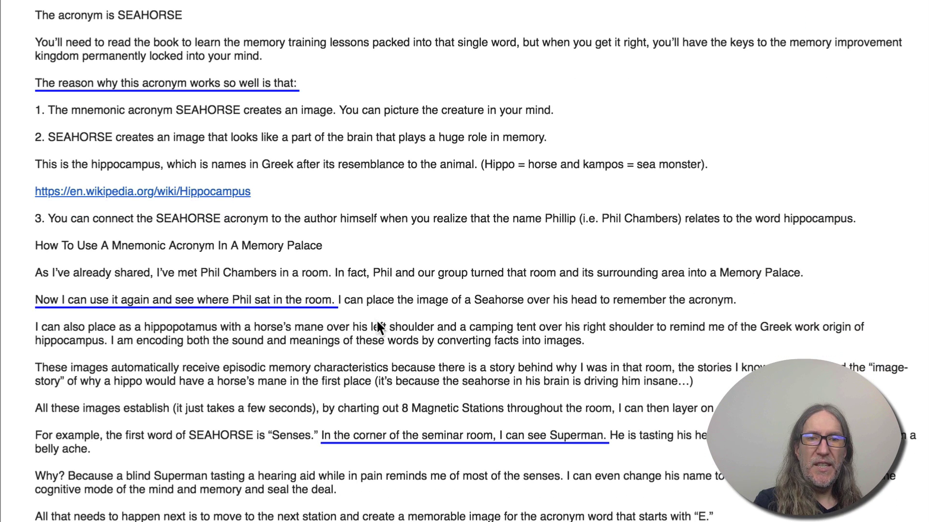
{"action": "scroll", "coordinate": [326, 307], "scroll_direction": "down", "scroll_amount": 3}
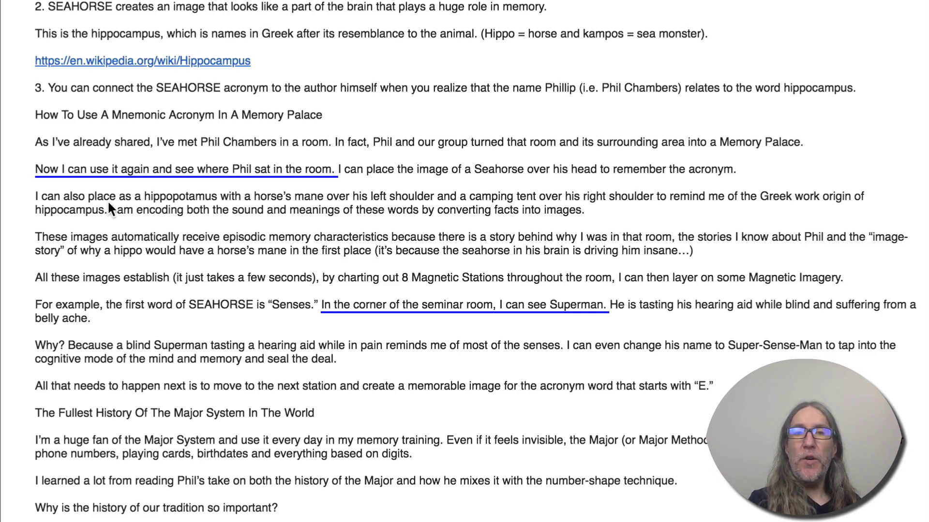
{"action": "scroll", "coordinate": [107, 201], "scroll_direction": "up", "scroll_amount": 15}
{"action": "scroll", "coordinate": [108, 200], "scroll_direction": "up", "scroll_amount": 10}
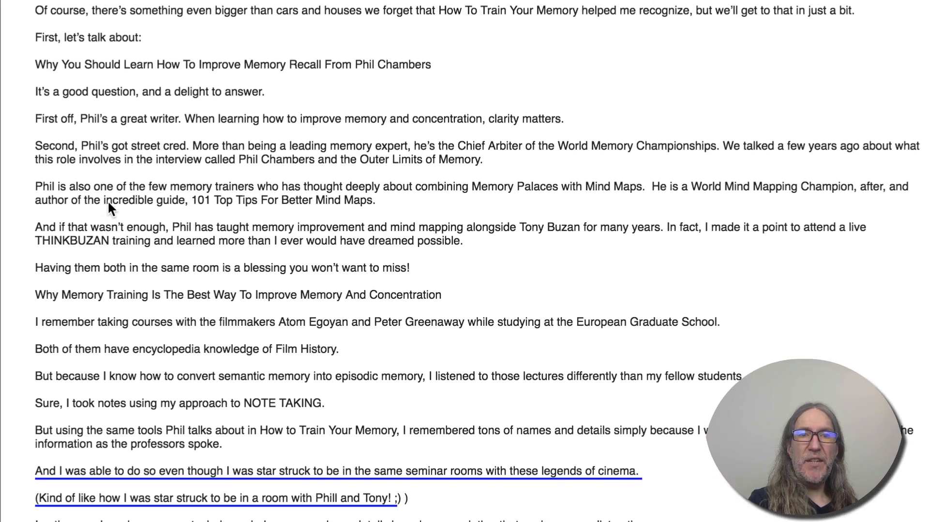